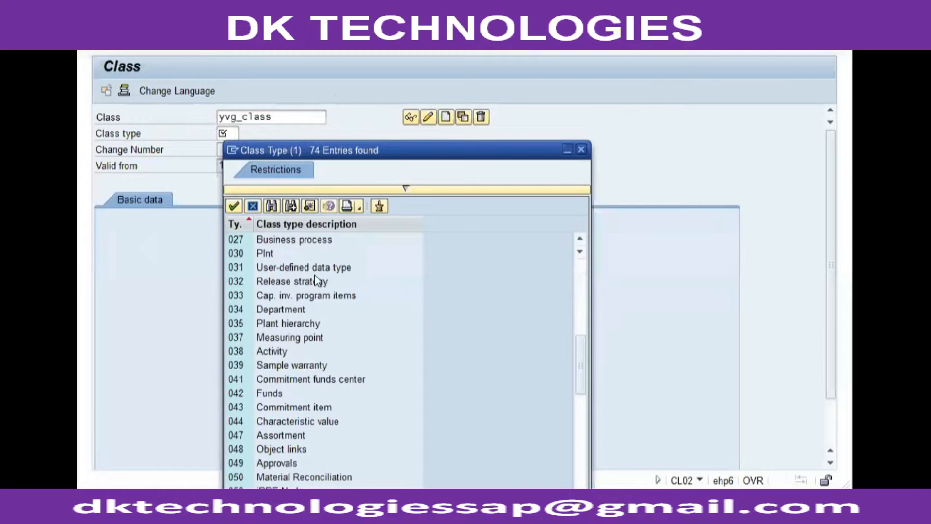
# Choose class type 032 Release strategy for class yvg_class and start creating the class
pyautogui.click(309, 281)
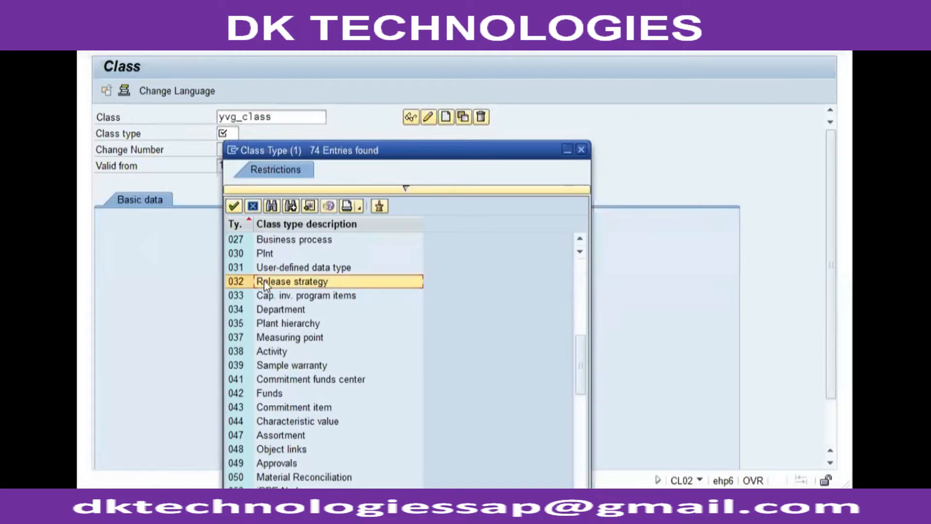
pyautogui.press('Return')
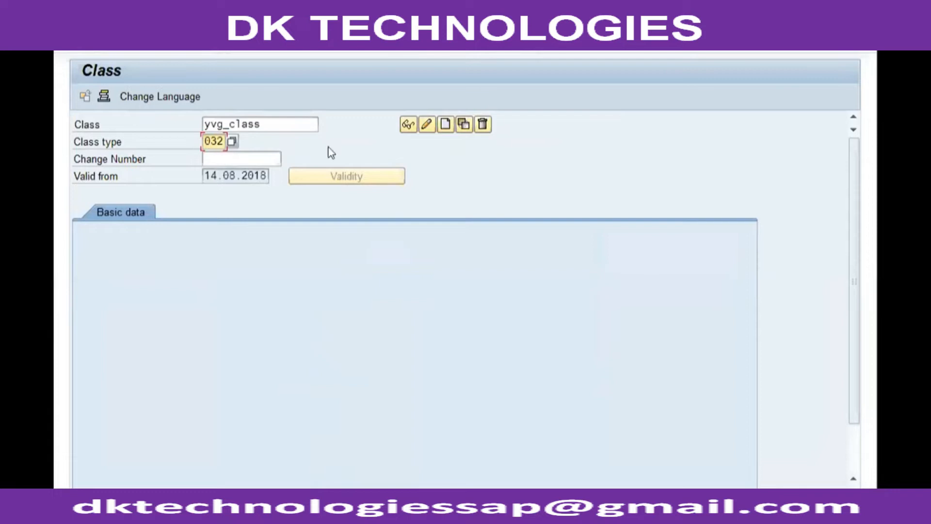
pyautogui.click(452, 127)
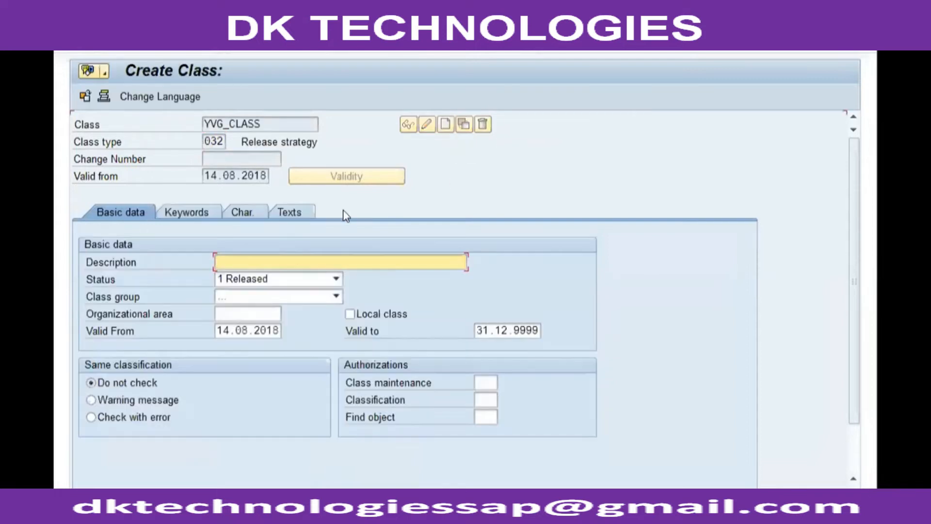
# Enter "VG01 Release Class for PO" as the class description
pyautogui.write('VG')
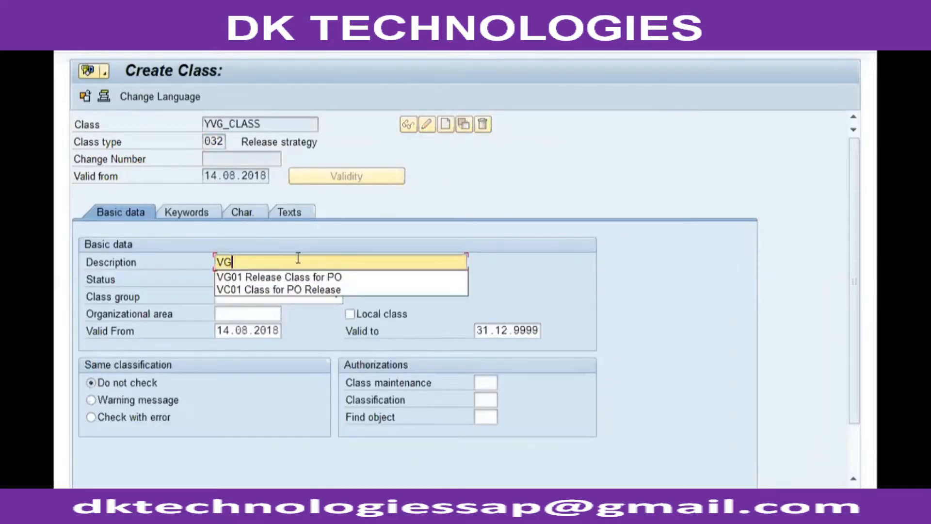
pyautogui.press('Down')
pyautogui.press('Return')
# Set the class's Valid to date to 31.12.2018, keeping the Released status
pyautogui.press('Tab')
pyautogui.press('Tab')
pyautogui.press('Tab')
pyautogui.press('Tab')
pyautogui.press('Tab')
pyautogui.press('Tab')
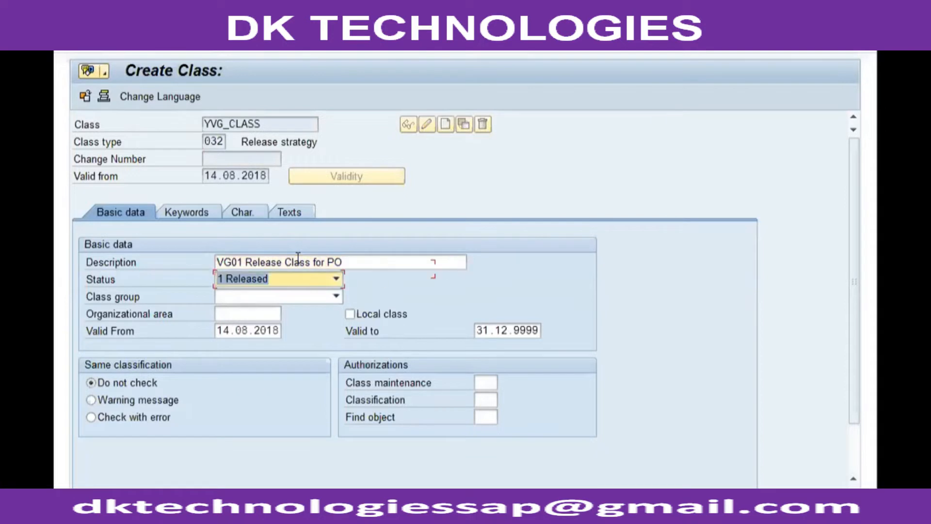
pyautogui.write('31')
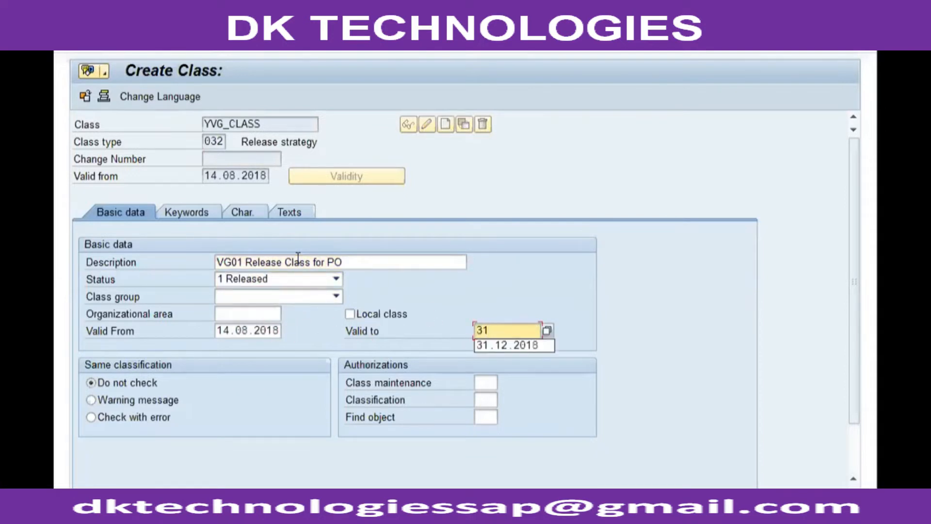
pyautogui.press('Down')
pyautogui.press('Return')
pyautogui.press('Return')
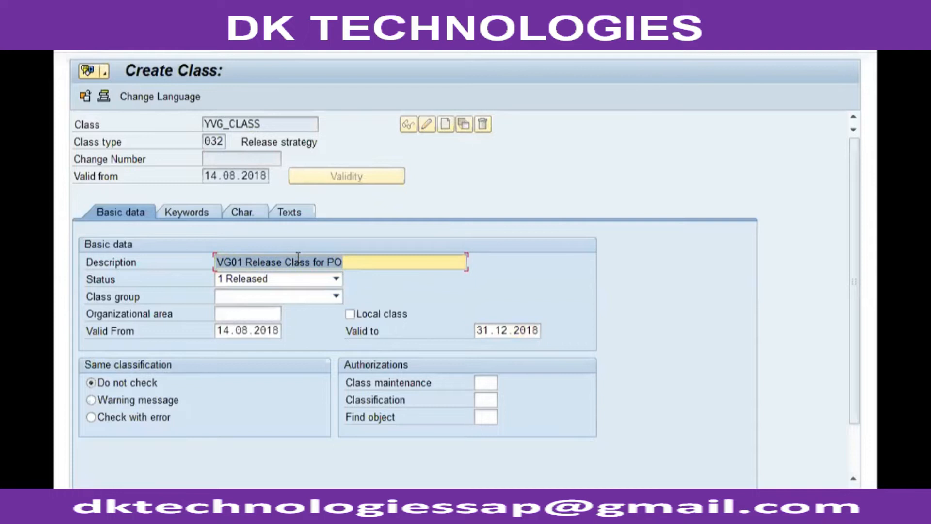
# Assign the characteristics yvg_doc and yvg_value to the class
pyautogui.click(241, 213)
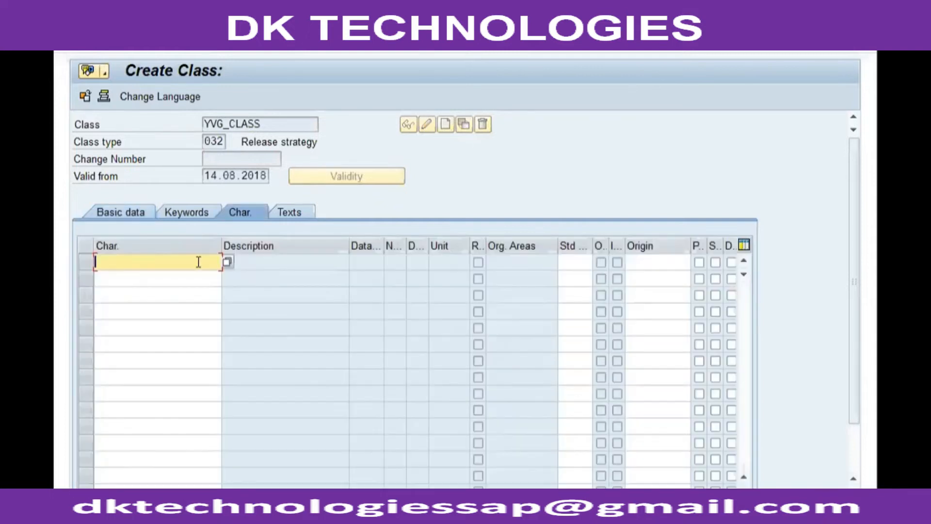
pyautogui.write('yvg')
pyautogui.press('Down')
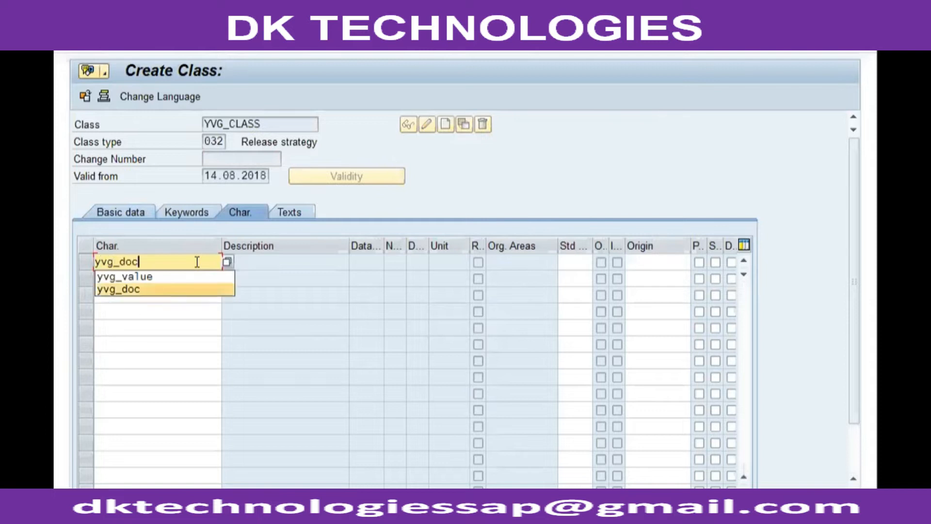
pyautogui.press('Down')
pyautogui.press('Return')
pyautogui.write('yvg')
pyautogui.press('Down')
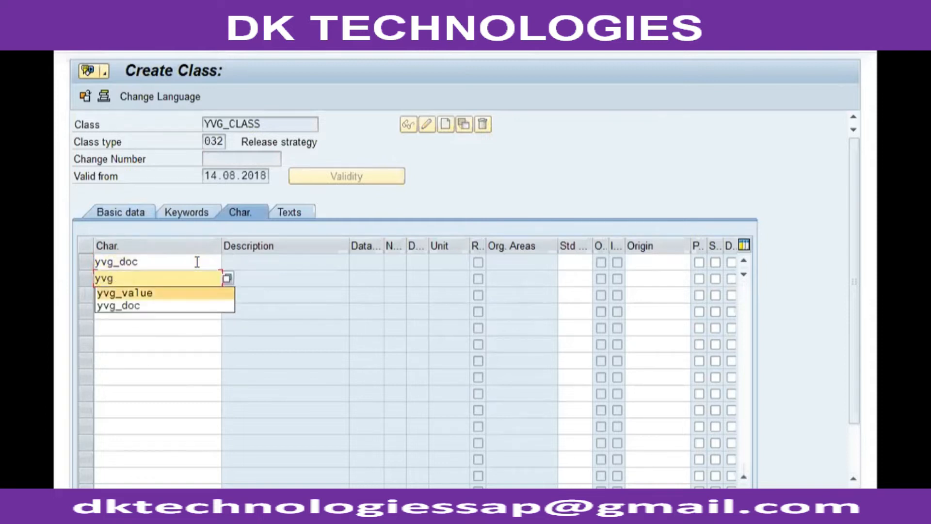
pyautogui.press('Return')
pyautogui.press('Return')
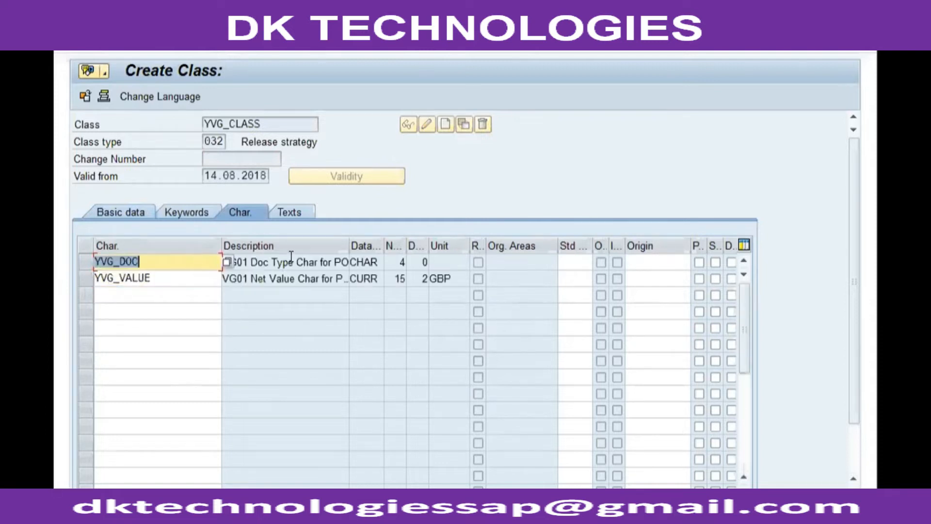
pyautogui.click(286, 277)
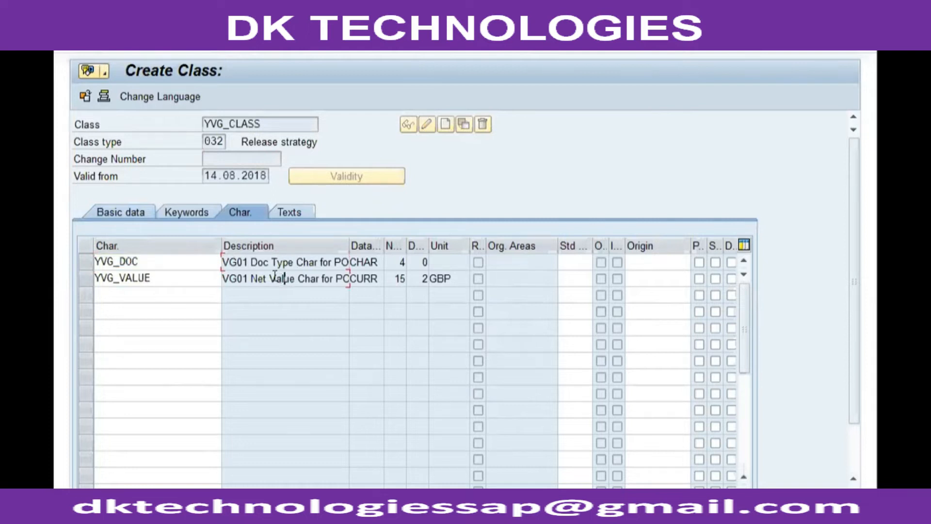
pyautogui.click(150, 278)
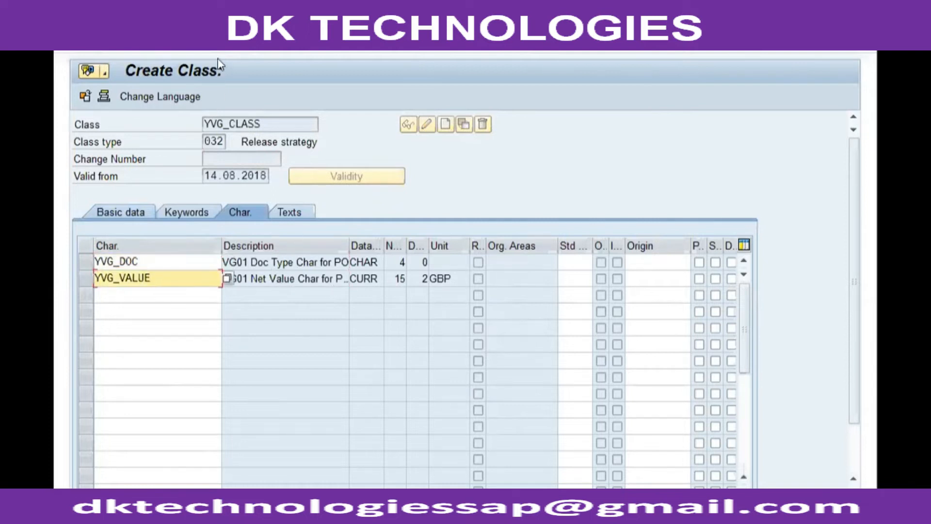
# Leave class maintenance and open the Release Groups activity under Define Release Procedure for Purchase Orders
pyautogui.click(233, 47)
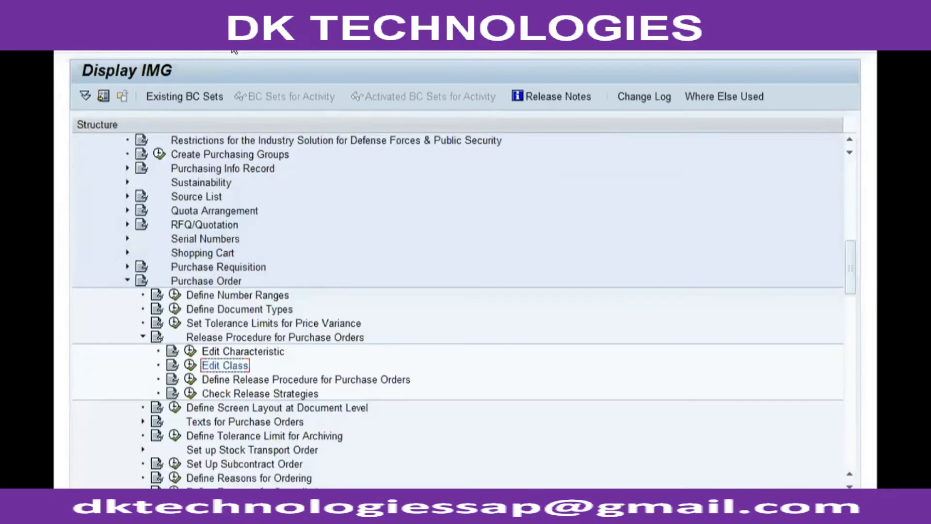
pyautogui.click(332, 378)
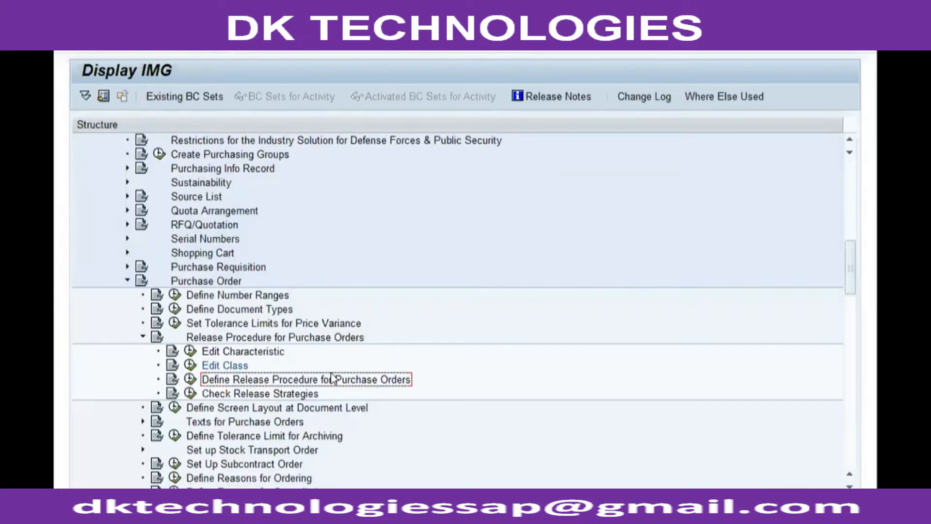
pyautogui.click(192, 380)
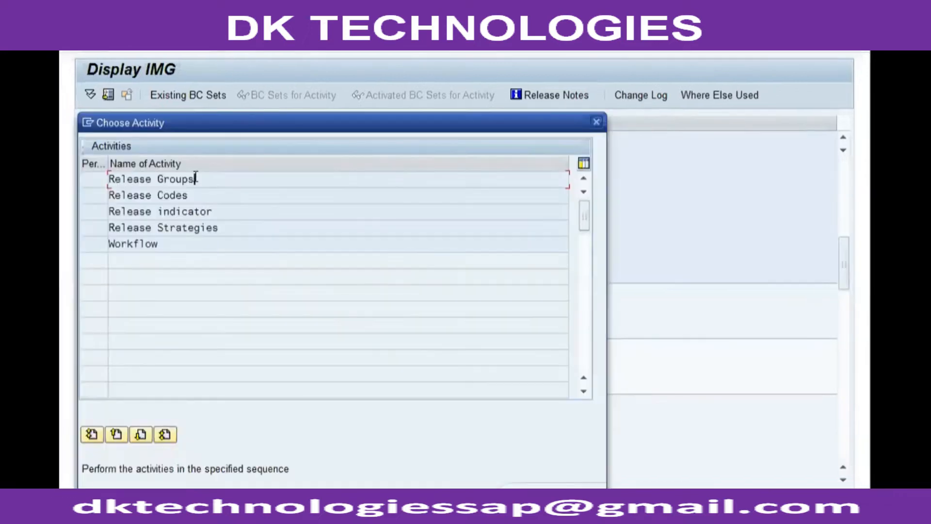
pyautogui.doubleClick(258, 183)
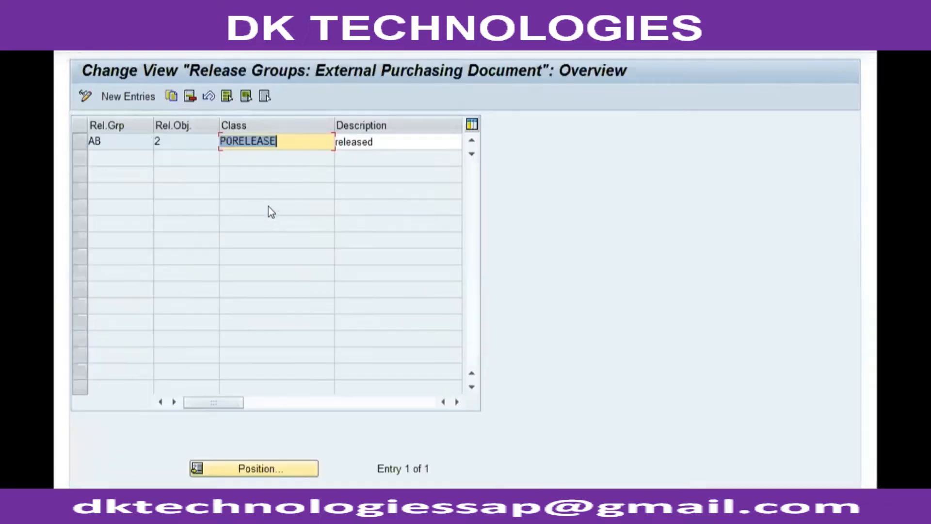
# Delete the existing release group AB with class PORELEASE and acknowledge the deletion
pyautogui.click(226, 99)
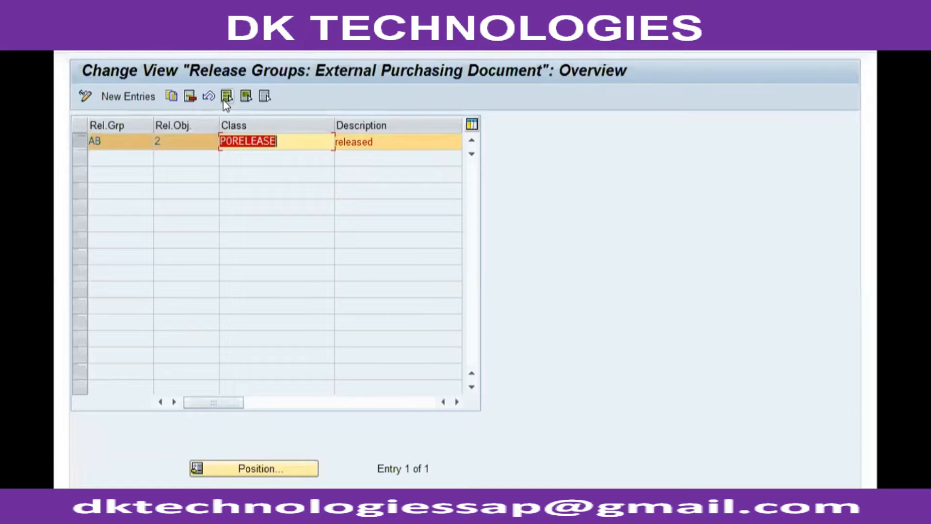
pyautogui.click(188, 96)
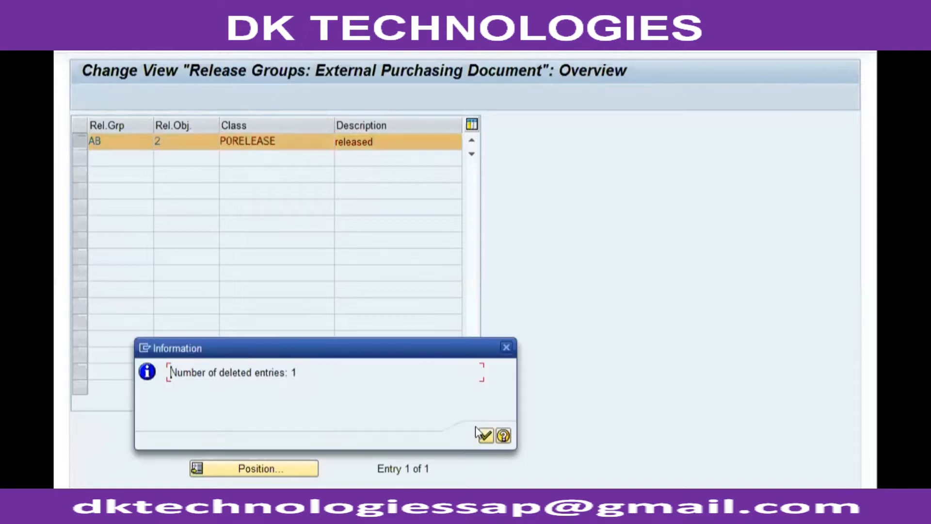
pyautogui.click(487, 434)
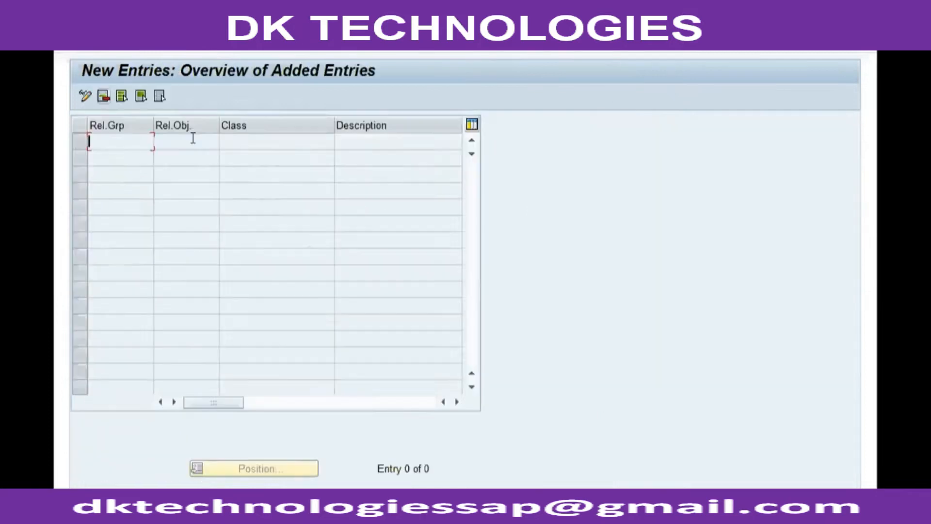
# Add release group VG with class YVG_CLASS and description "VG01 Rel Group 1", and save it
pyautogui.write('vg')
pyautogui.press('Tab')
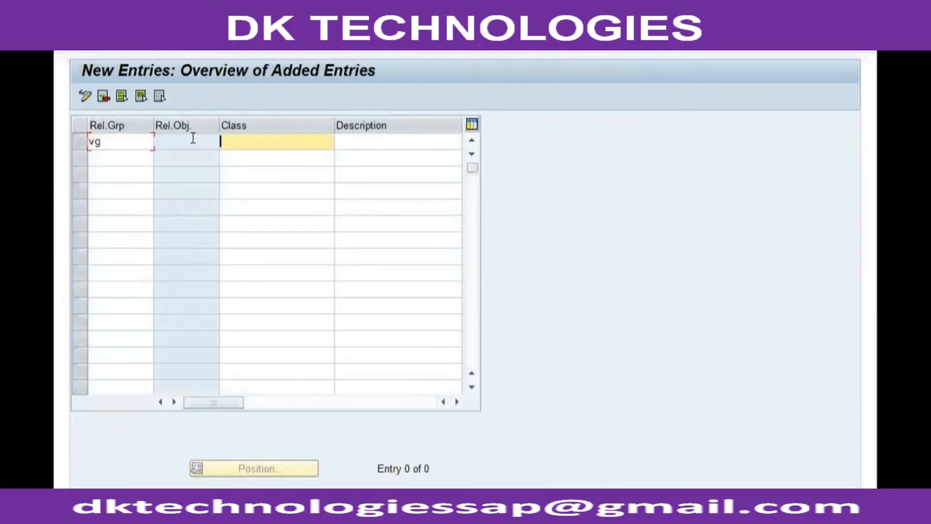
pyautogui.write('yvg_class')
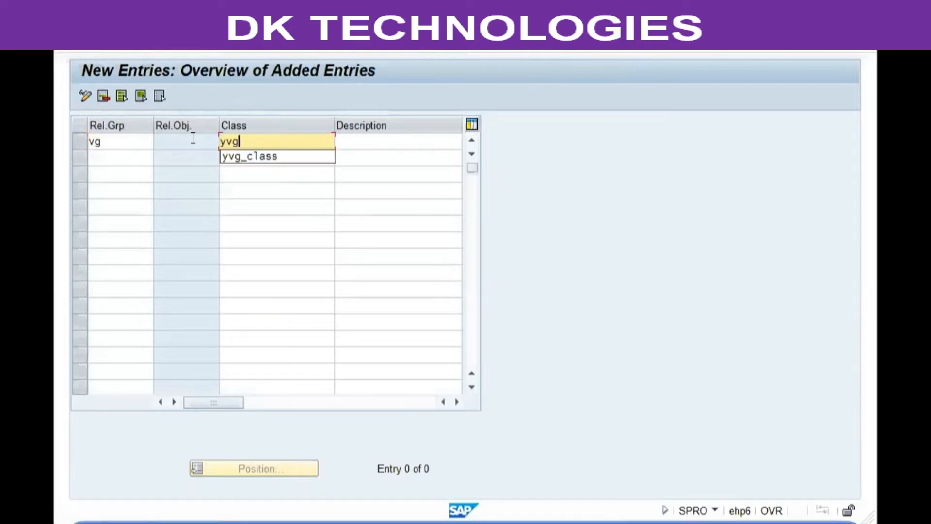
pyautogui.press('Tab')
pyautogui.write('VG')
pyautogui.press('Down')
pyautogui.press('Return')
pyautogui.press('Return')
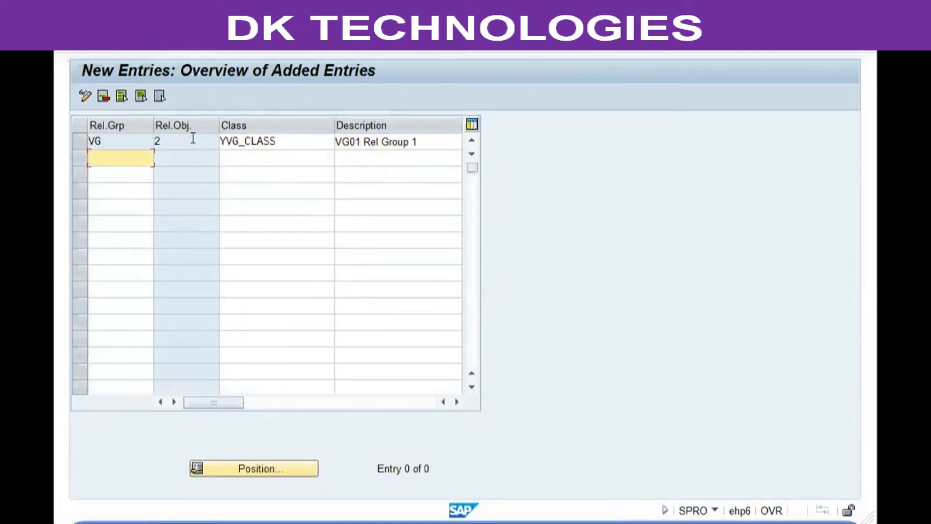
pyautogui.hotkey('ctrl', 's')
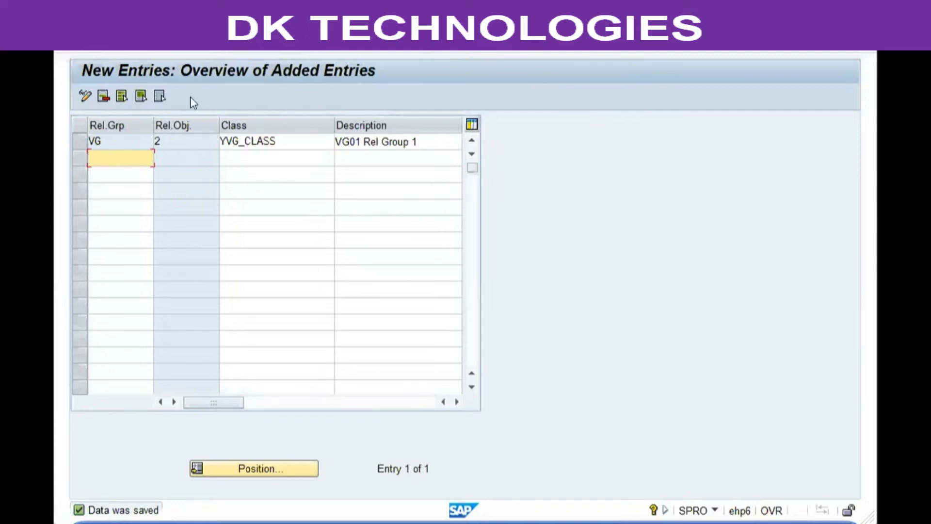
# Leave the release groups and open the Release Codes activity
pyautogui.click(260, 50)
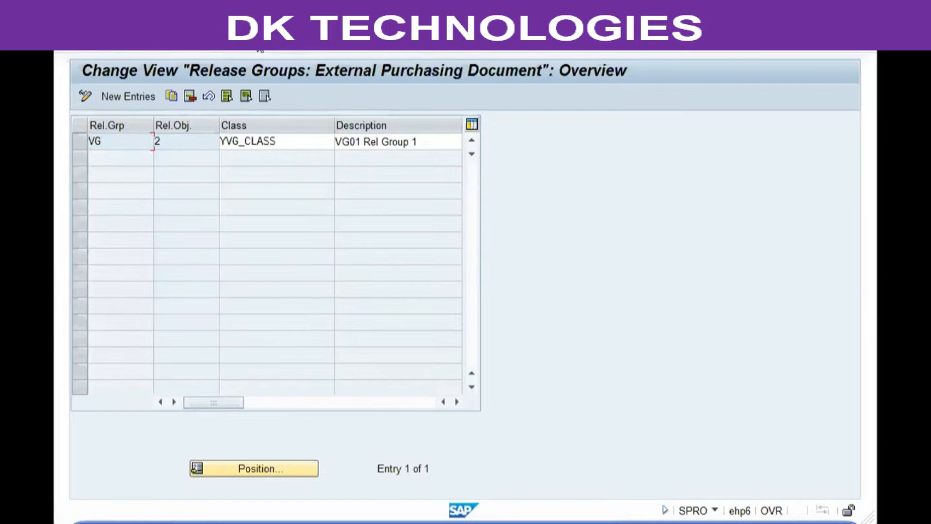
pyautogui.click(260, 49)
pyautogui.click(189, 195)
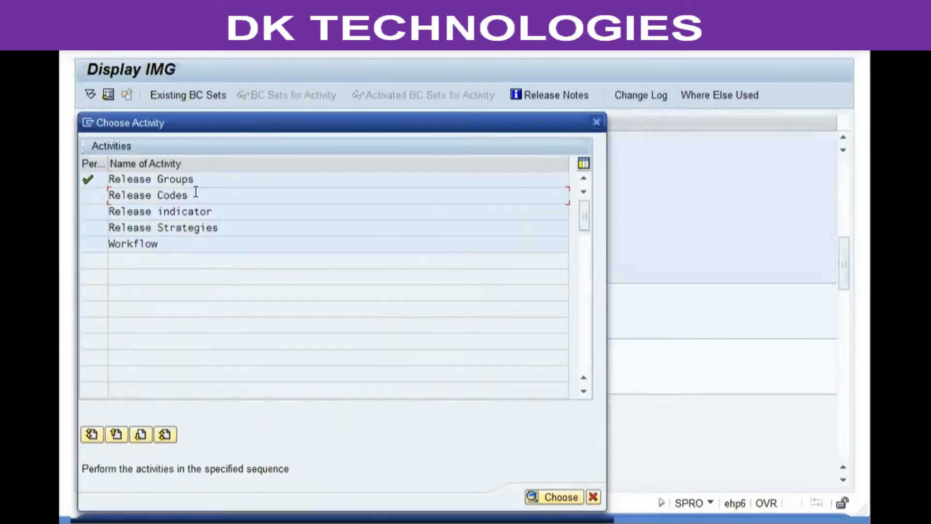
pyautogui.doubleClick(199, 195)
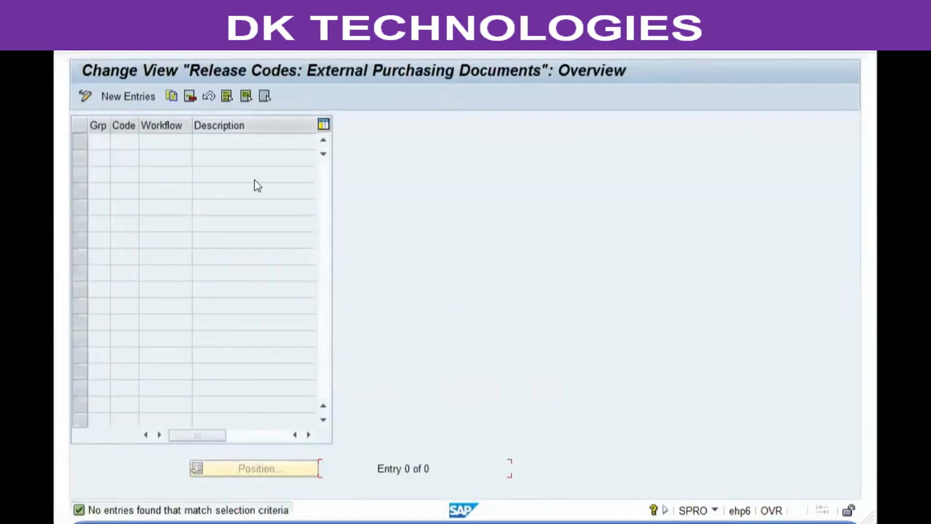
# Start new release code entries and add code 01 for group VG with the description Manager
pyautogui.click(142, 96)
pyautogui.write('vg ')
pyautogui.write('01')
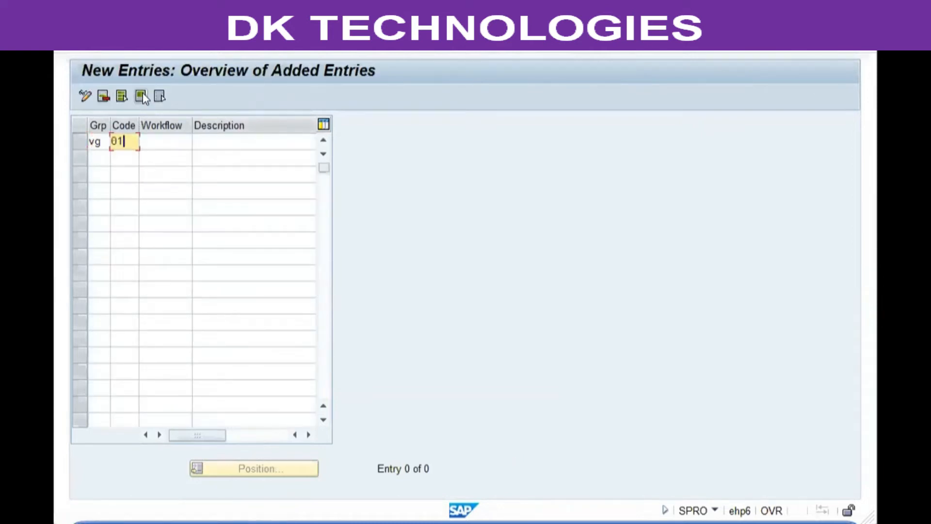
pyautogui.press('Tab')
pyautogui.write('Manager')
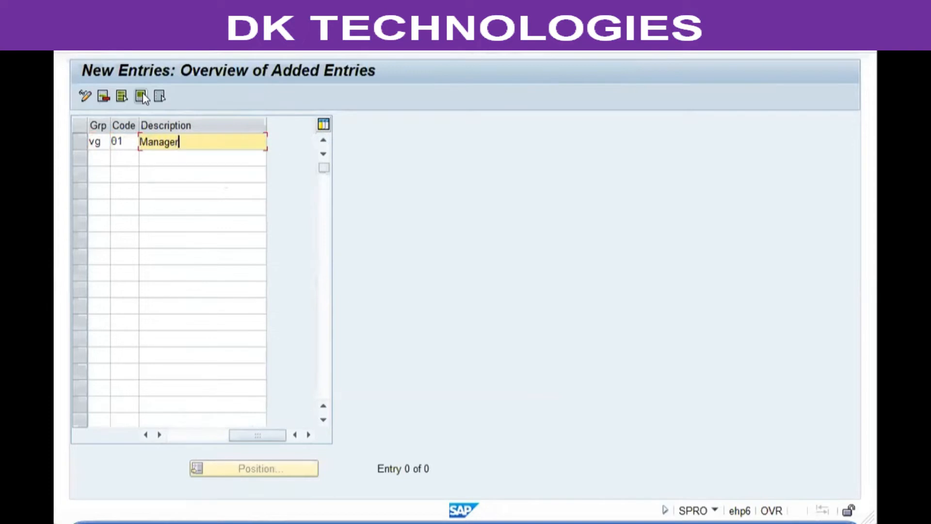
pyautogui.press('Down')
pyautogui.press('Up')
pyautogui.press('Tab')
# Add release code 02 for group VG with the description Senior Manager
pyautogui.write('vg')
pyautogui.press('Tab')
pyautogui.write('02')
pyautogui.press('Tab')
pyautogui.press('Tab')
pyautogui.write('Se')
pyautogui.press('Down')
pyautogui.press('Return')
pyautogui.press('Tab')
# Add release code 03 for group VG with the description General Manager
pyautogui.write('vg')
pyautogui.press('Tab')
pyautogui.write('03')
pyautogui.press('Tab')
pyautogui.write('Ge')
pyautogui.press('Down')
pyautogui.press('Return')
pyautogui.press('Tab')
# Add release code 11 for group VG with the description Purchase Executive
pyautogui.write('vg')
pyautogui.press('Tab')
pyautogui.write('11')
pyautogui.press('Tab')
pyautogui.write('pu')
pyautogui.press('Down')
pyautogui.press('Return')
pyautogui.press('Tab')
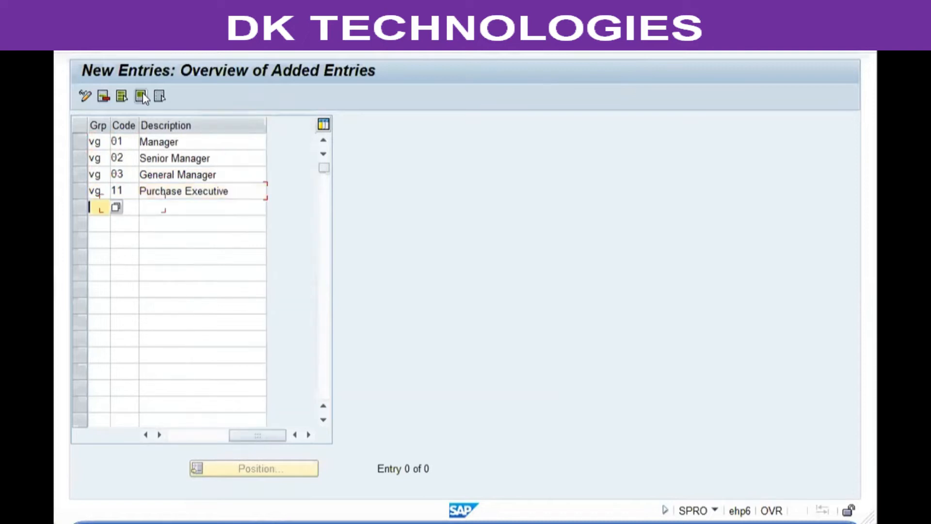
# Add release code 12 for group VG with the description Purchase Manager
pyautogui.write('vg')
pyautogui.press('Tab')
pyautogui.write('12')
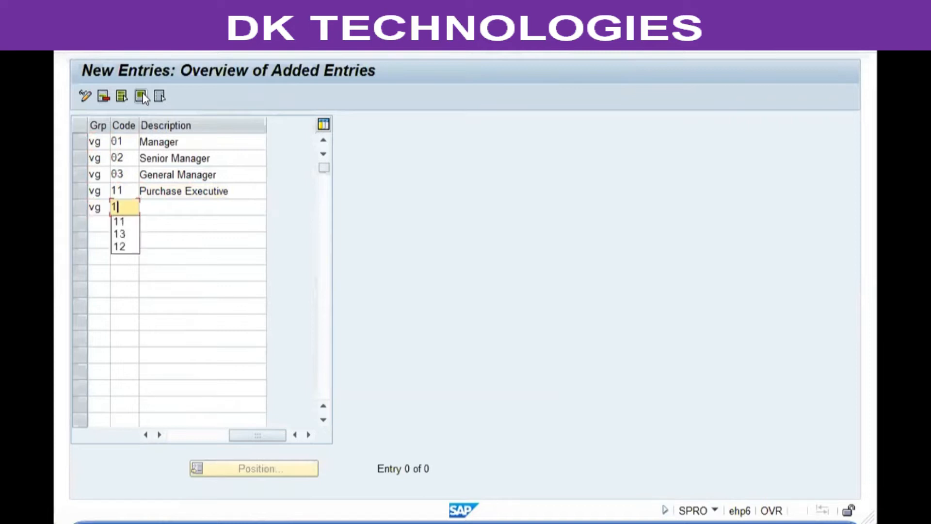
pyautogui.press('Tab')
pyautogui.write('pu')
pyautogui.press('Down')
pyautogui.press('Down')
pyautogui.press('Return')
pyautogui.press('Tab')
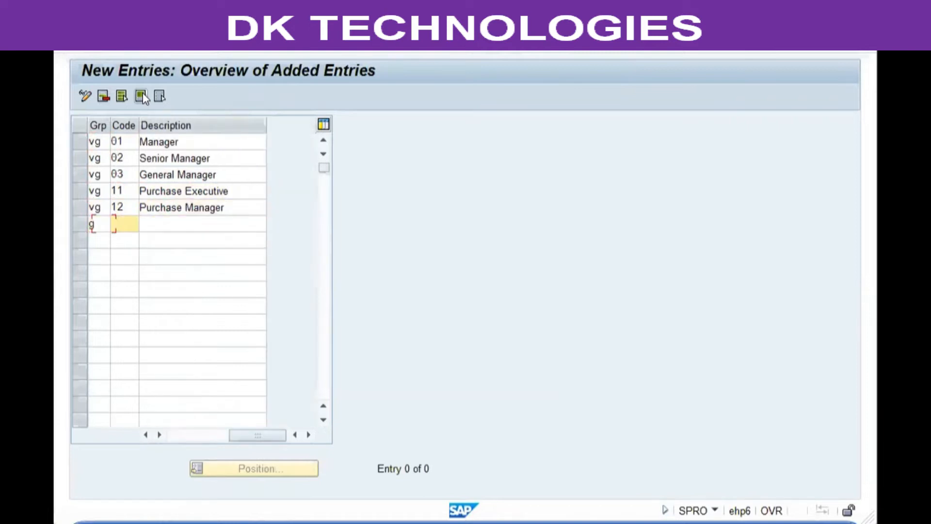
# Add release code 13 for group VG with the description Purchase Head
pyautogui.write('vg')
pyautogui.press('Tab')
pyautogui.write('13')
pyautogui.press('Tab')
pyautogui.write('pu')
pyautogui.press('Down')
pyautogui.press('Down')
pyautogui.press('Down')
pyautogui.press('Return')
pyautogui.press('Tab')
# Add release code 21 for group VG with the description STO Rel Auth, and save the release codes
pyautogui.write('vg')
pyautogui.press('Tab')
pyautogui.write('21')
pyautogui.press('Tab')
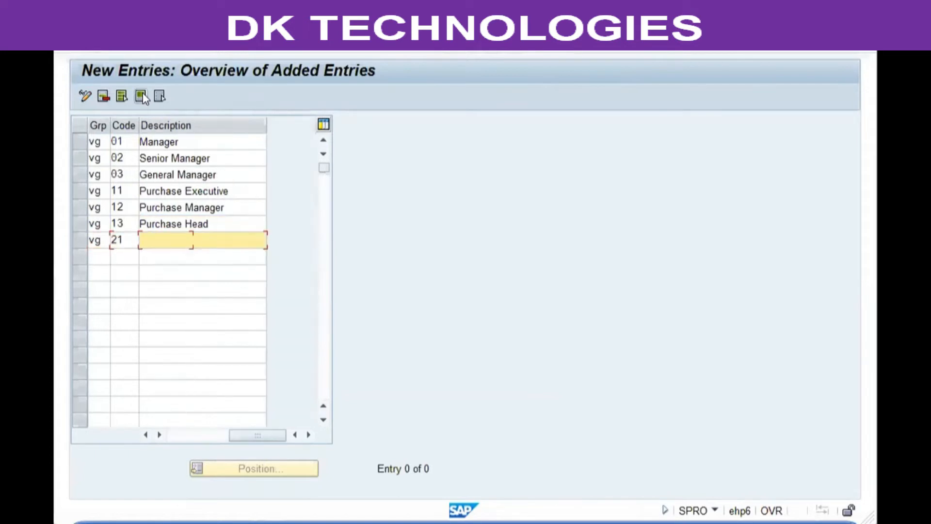
pyautogui.write('st')
pyautogui.press('Down')
pyautogui.press('Return')
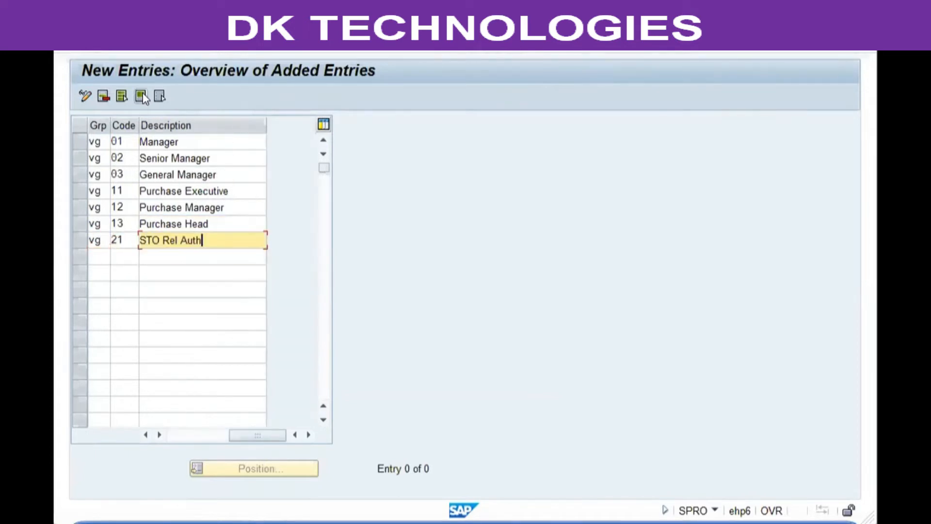
pyautogui.press('Return')
pyautogui.hotkey('ctrl', 's')
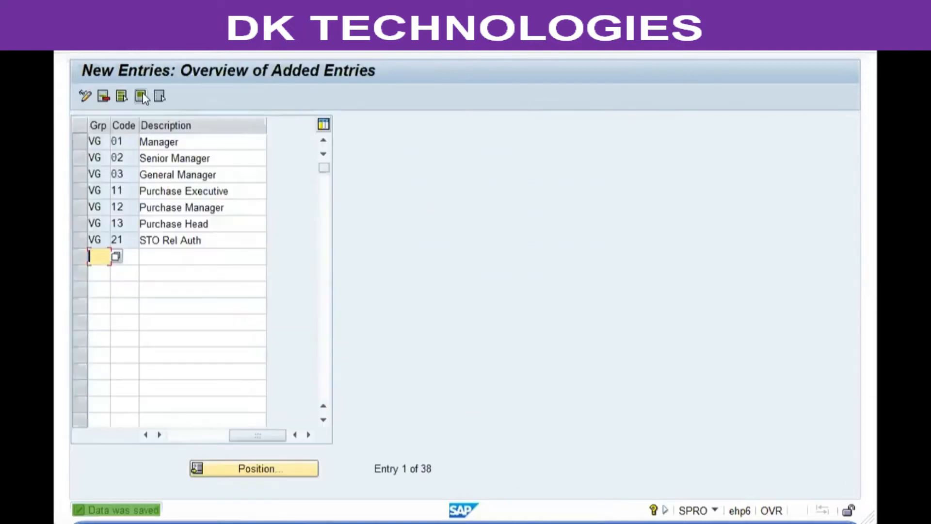
# In the Release indicator activity, delete both existing indicators 5 and 6 and save the deletion to the customizing request
pyautogui.press('F3')
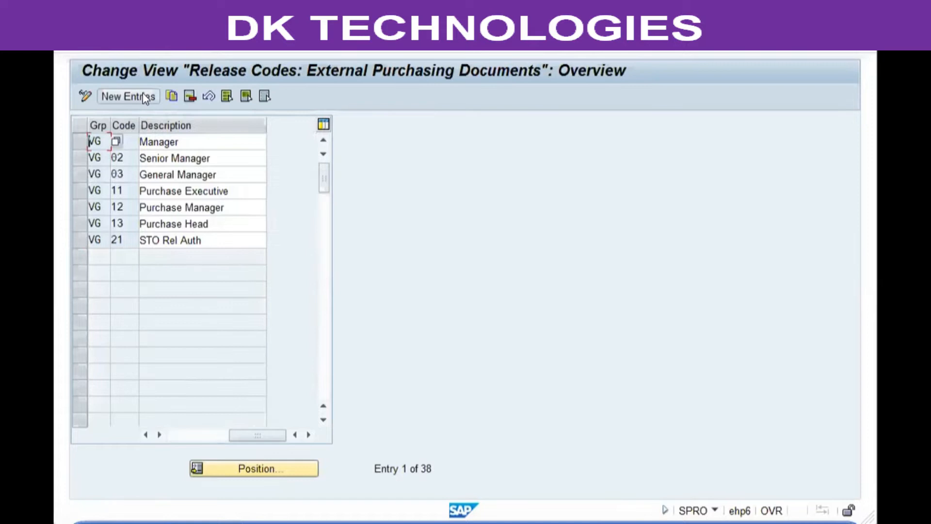
pyautogui.press('F3')
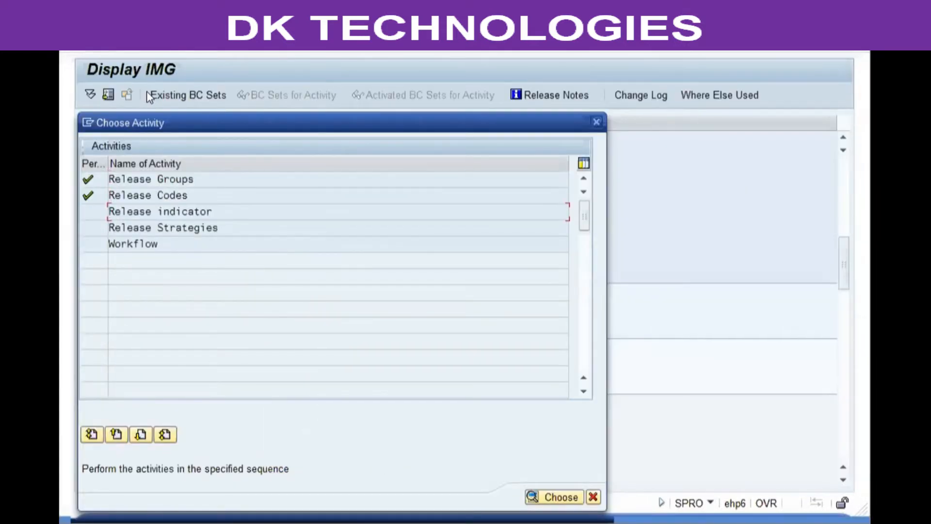
pyautogui.press('Return')
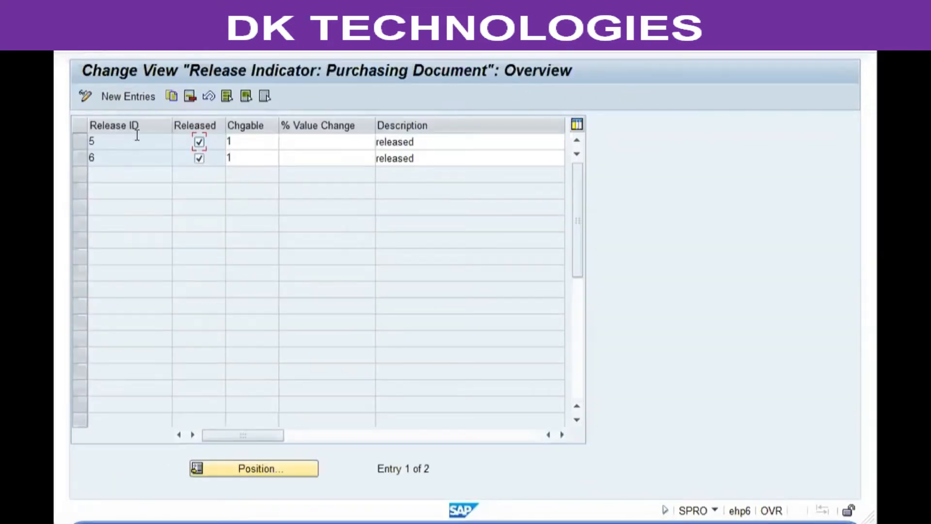
pyautogui.click(227, 95)
pyautogui.click(190, 96)
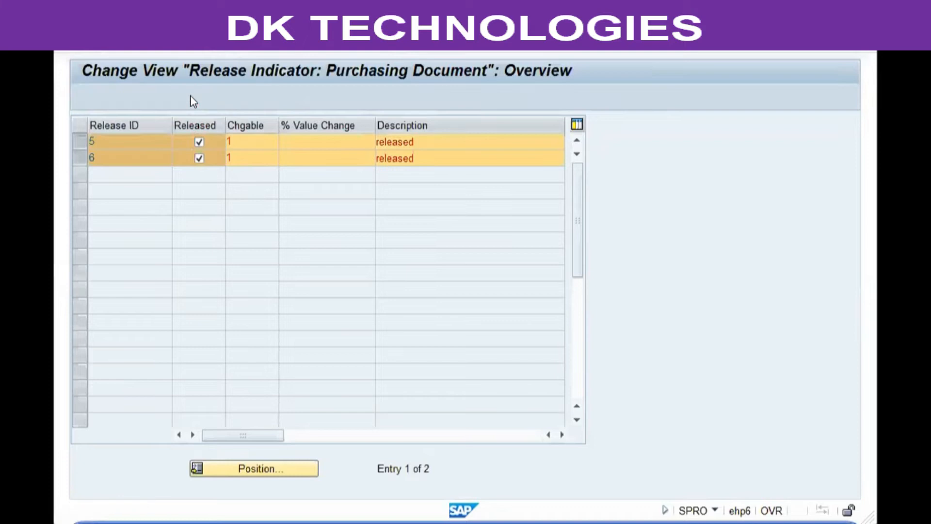
pyautogui.click(489, 435)
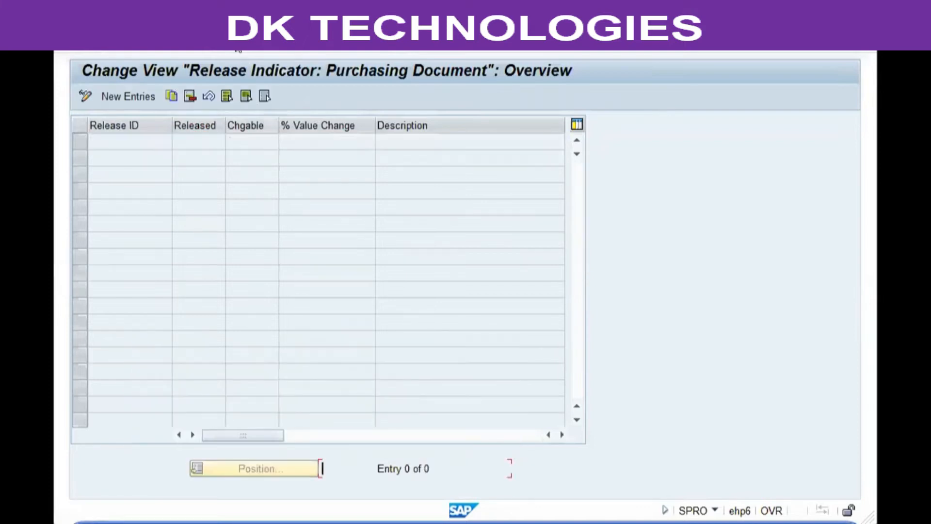
pyautogui.hotkey('ctrl', 's')
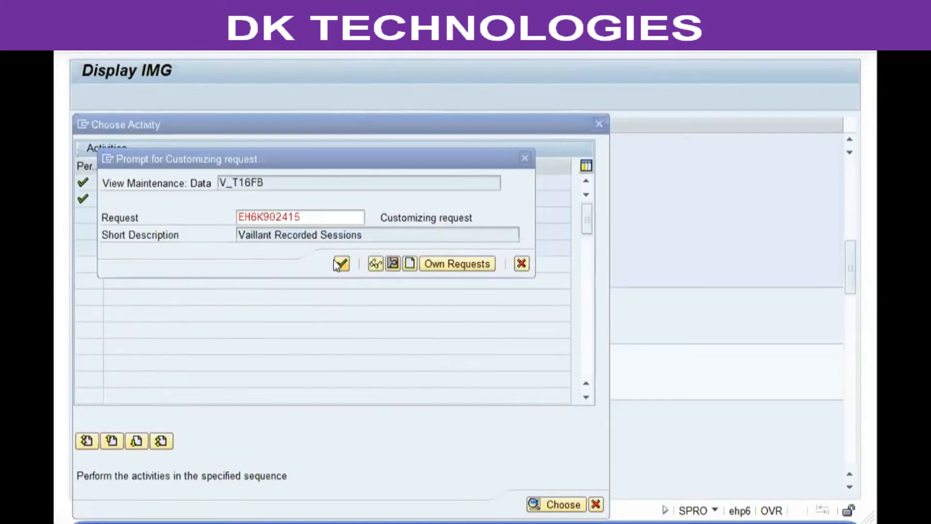
pyautogui.click(341, 264)
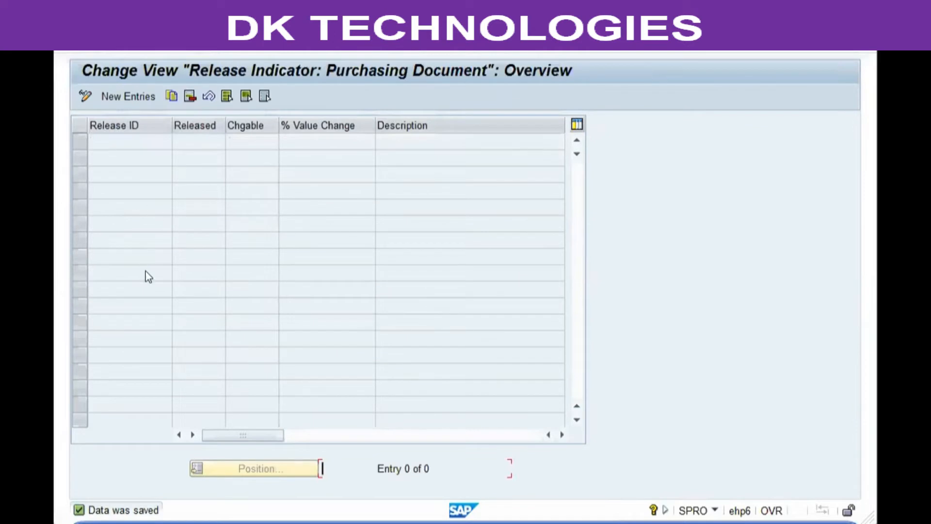
# Add a release indicator B, not released, with changeability 1 (Cannot be changed)
pyautogui.click(114, 96)
pyautogui.write('b')
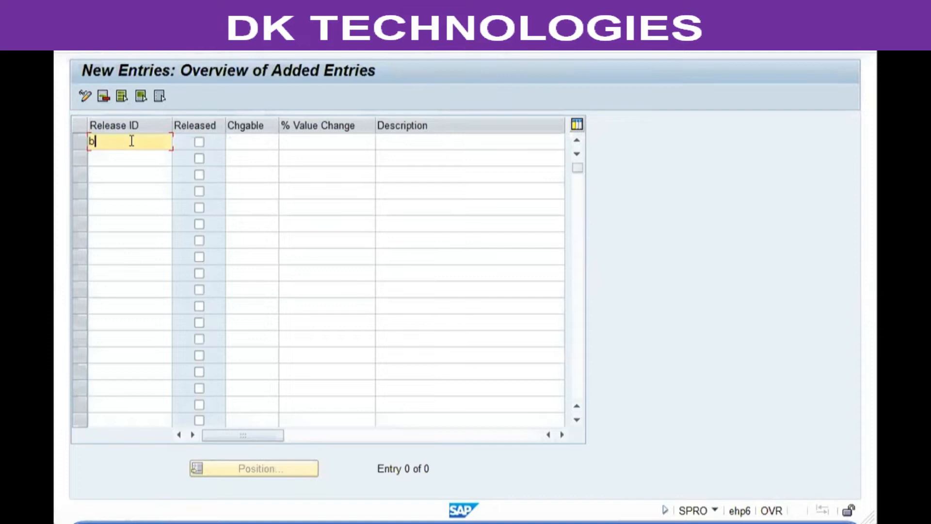
pyautogui.press('Tab')
pyautogui.press('Tab')
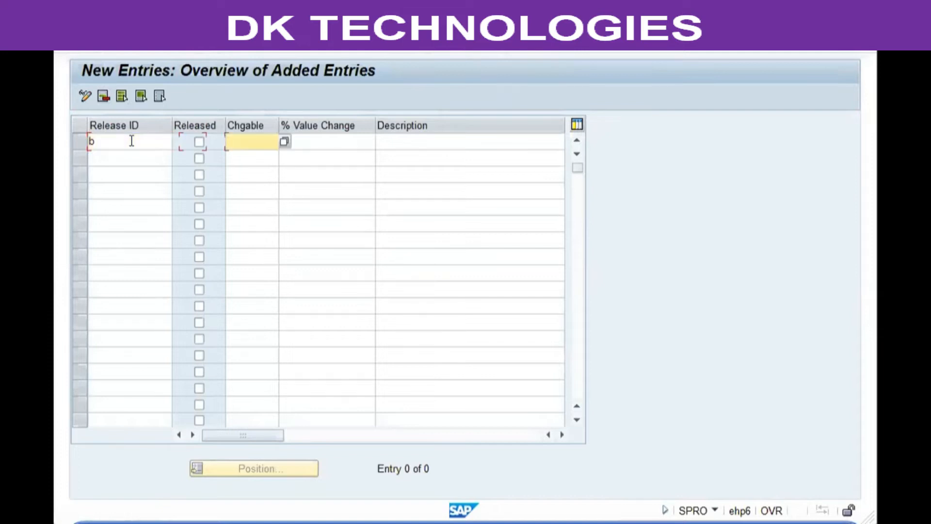
pyautogui.press('F4')
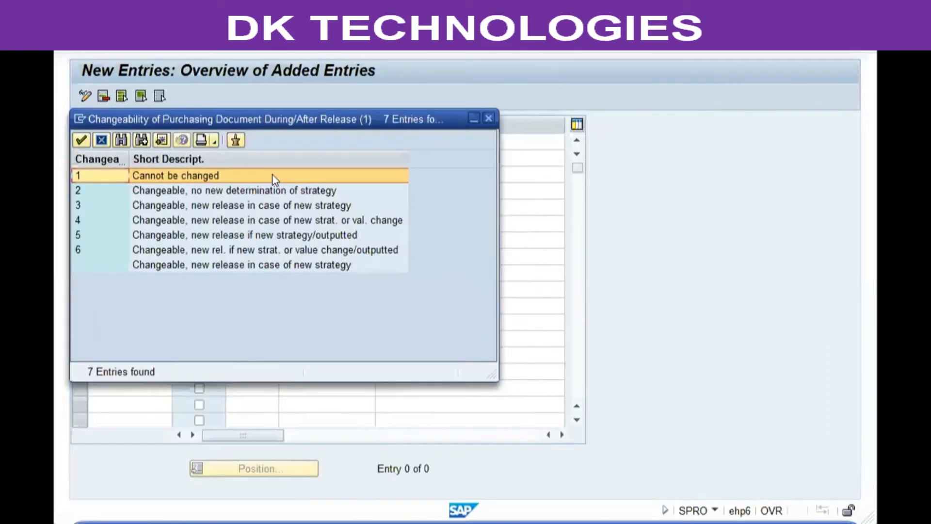
pyautogui.doubleClick(280, 166)
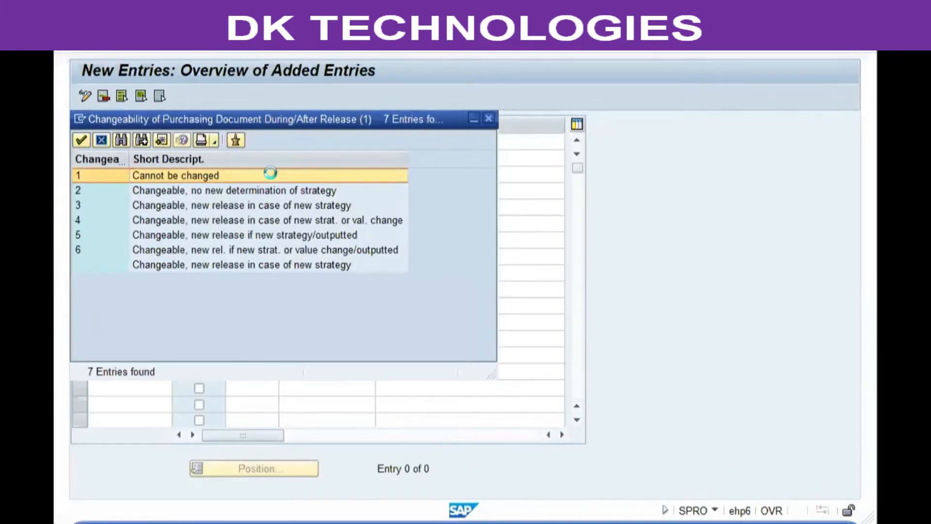
pyautogui.press('Tab')
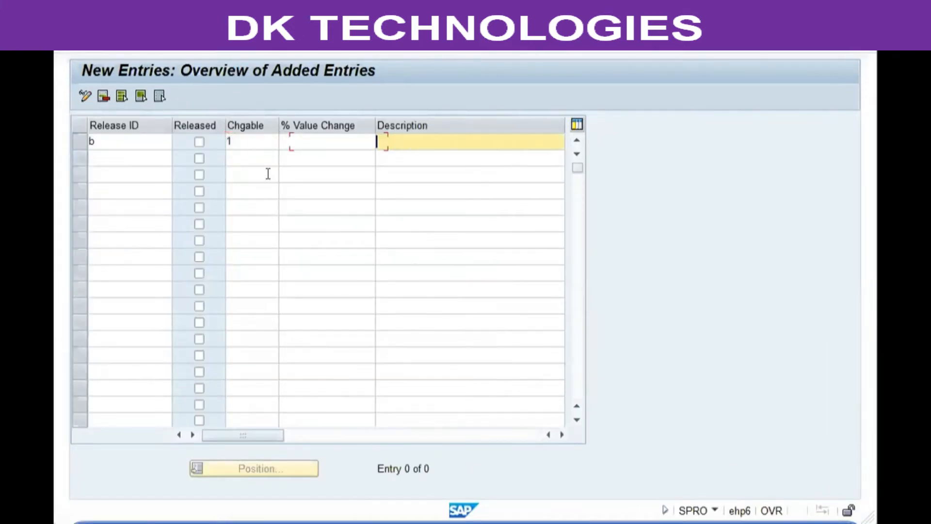
# Enter Blocked for Approval as the description of release indicator B
pyautogui.write('Blok')
pyautogui.press('BackSpace')
pyautogui.write('cked, ')
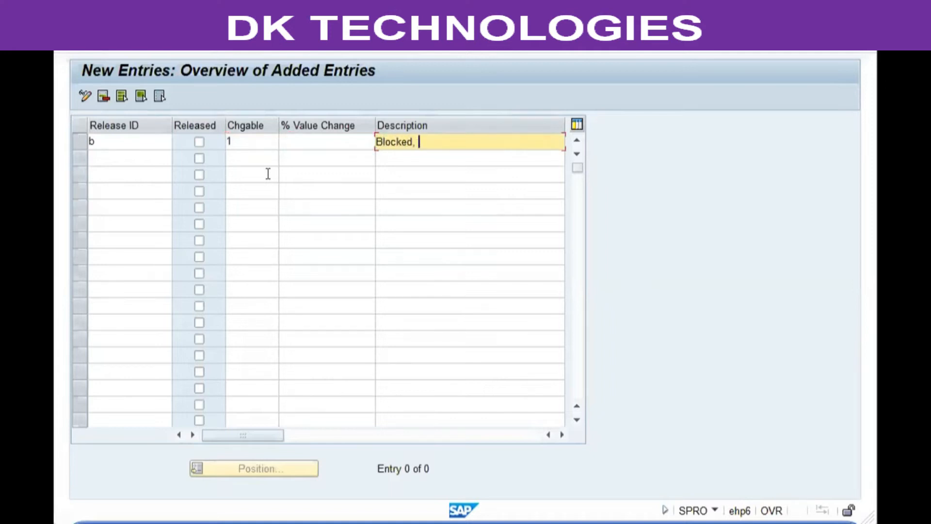
pyautogui.write('Pending for')
pyautogui.press('BackSpace')
pyautogui.press('BackSpace')
pyautogui.press('BackSpace')
pyautogui.press('BackSpace')
pyautogui.press('BackSpace')
pyautogui.press('BackSpace')
pyautogui.press('BackSpace')
pyautogui.press('BackSpace')
pyautogui.press('BackSpace')
pyautogui.press('BackSpace')
pyautogui.press('BackSpace')
pyautogui.press('BackSpace')
pyautogui.press('BackSpace')
pyautogui.write('f')
pyautogui.press('BackSpace')
pyautogui.write('for Approval')
pyautogui.press('Tab')
# Add a release indicator R, marked as released, with changeability 1
pyautogui.write('r')
pyautogui.press('Tab')
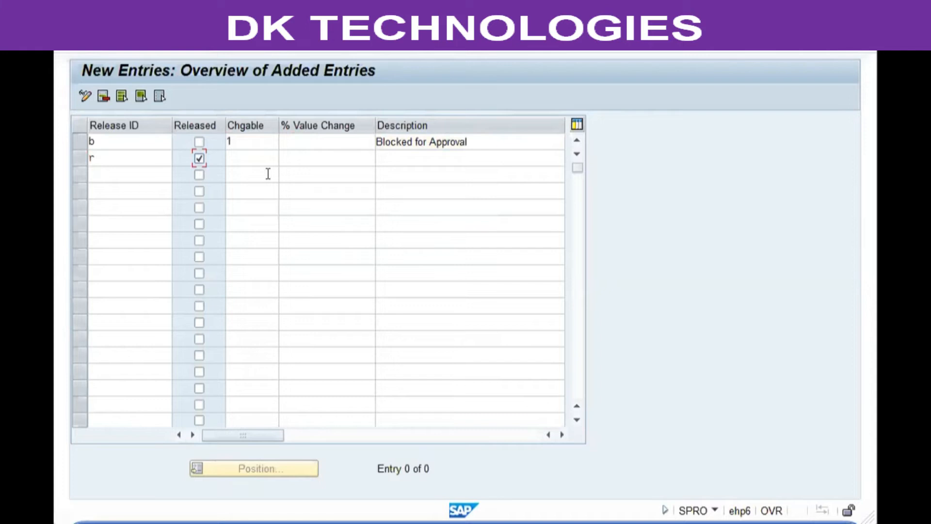
pyautogui.click(119, 156)
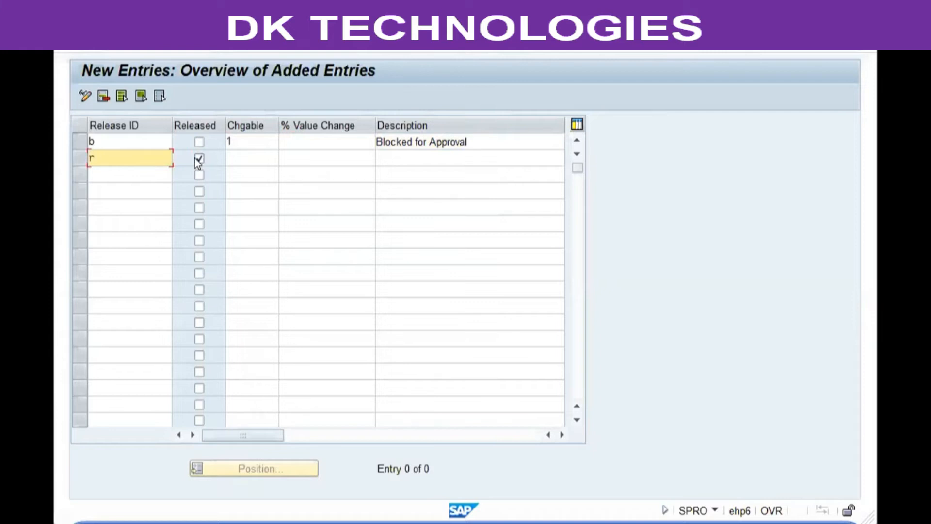
pyautogui.click(233, 157)
pyautogui.write('1')
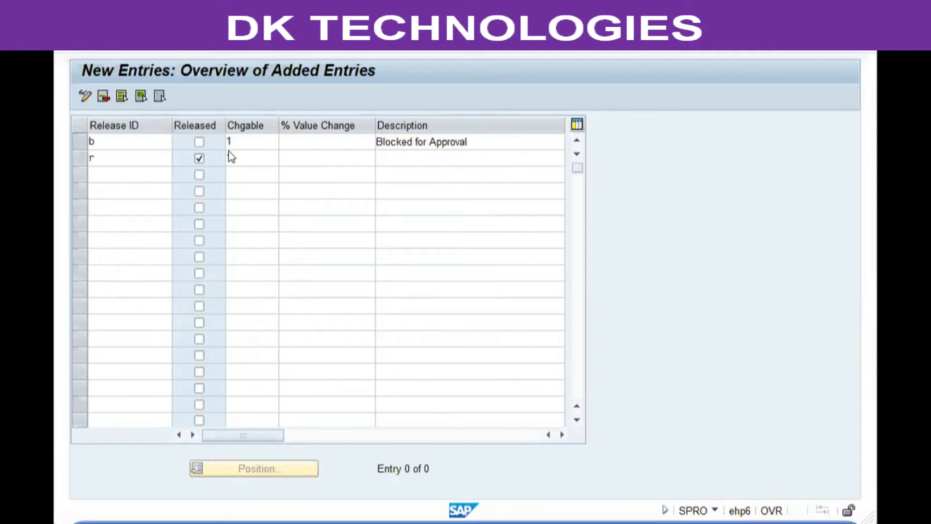
pyautogui.press('Tab')
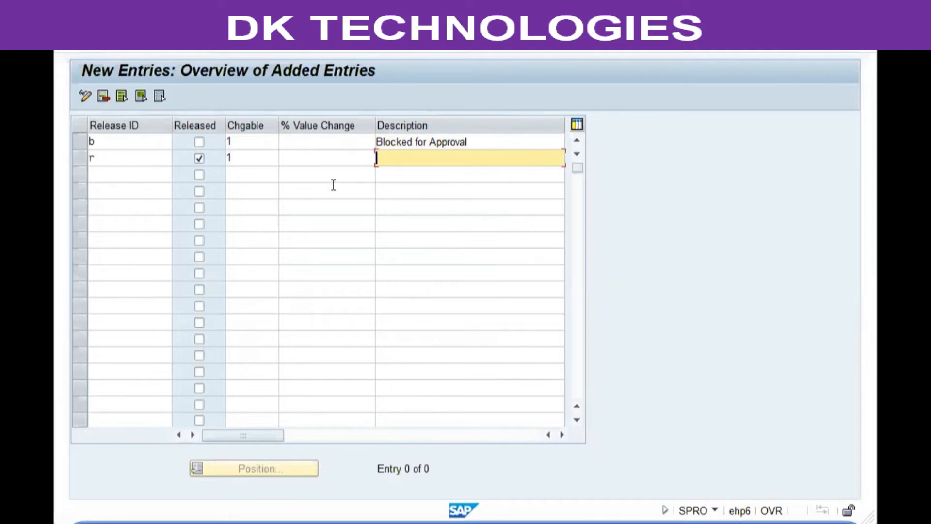
# Describe release indicator R as Approved, No Changes, save the indicators and return to their overview
pyautogui.write('Appro')
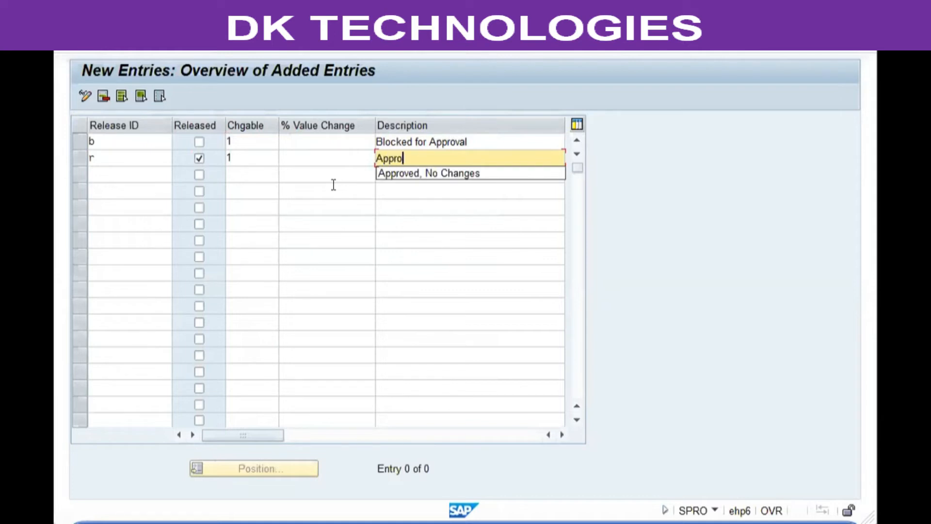
pyautogui.press('Down')
pyautogui.press('Return')
pyautogui.press('Return')
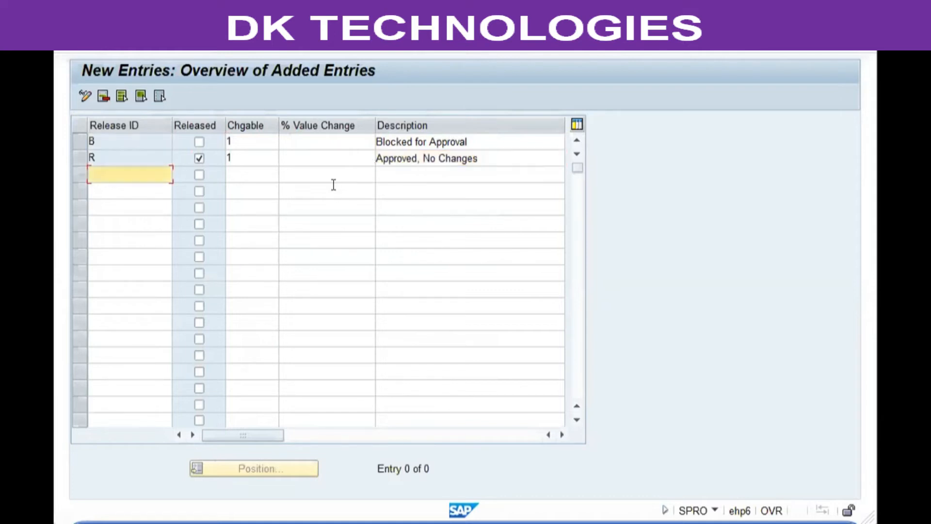
pyautogui.click(243, 48)
pyautogui.click(271, 44)
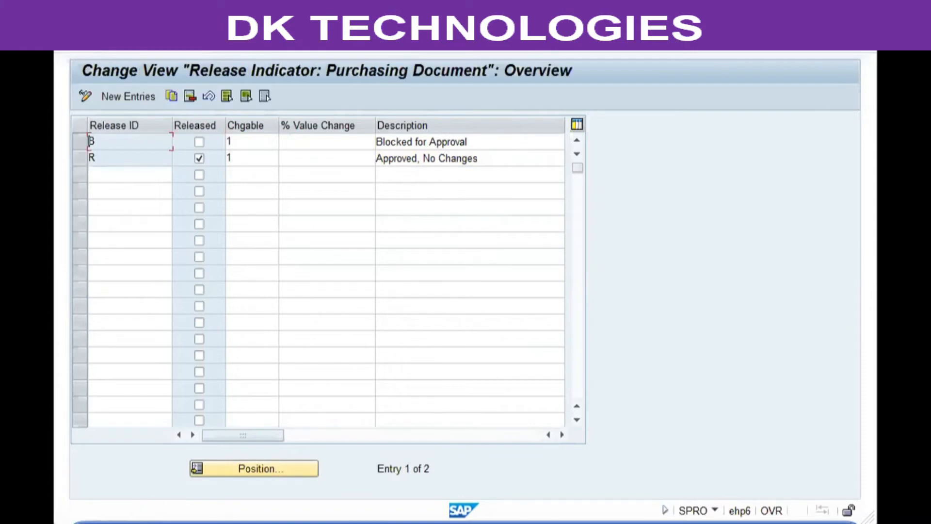
# In the Release Strategies activity, create a new entry for release group VG with strategy 01
pyautogui.press('F3')
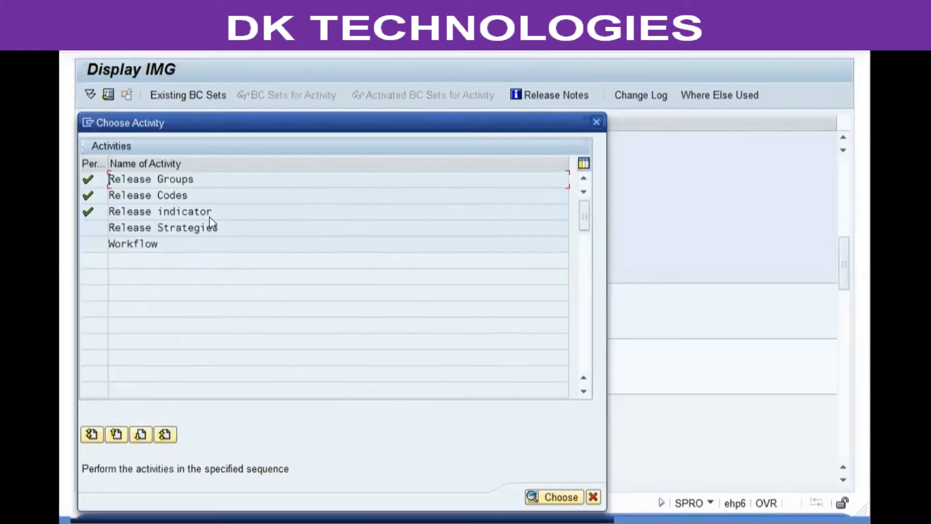
pyautogui.doubleClick(201, 223)
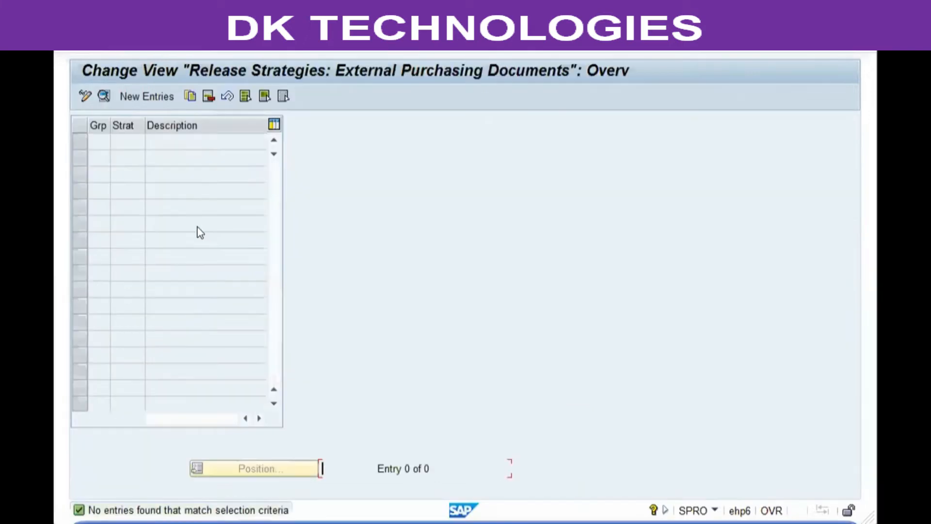
pyautogui.click(127, 94)
pyautogui.write('vg')
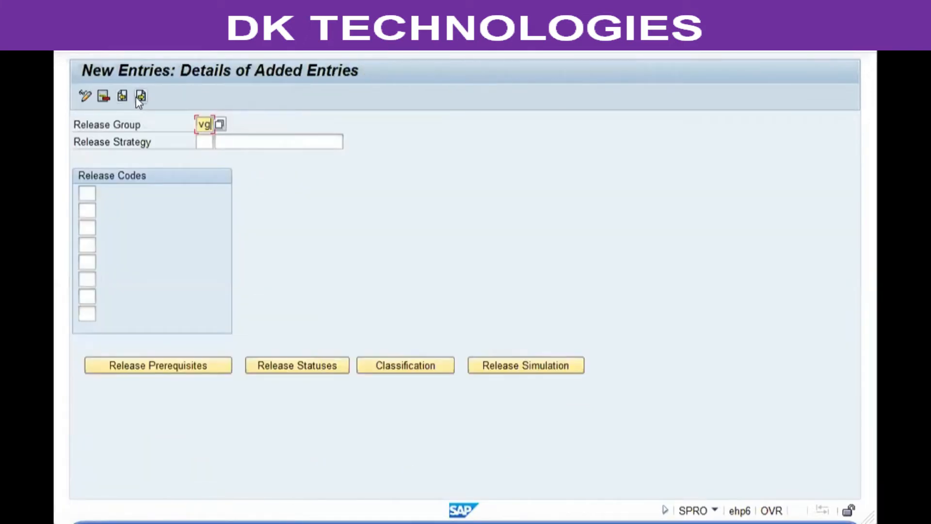
pyautogui.press('Tab')
pyautogui.write('01')
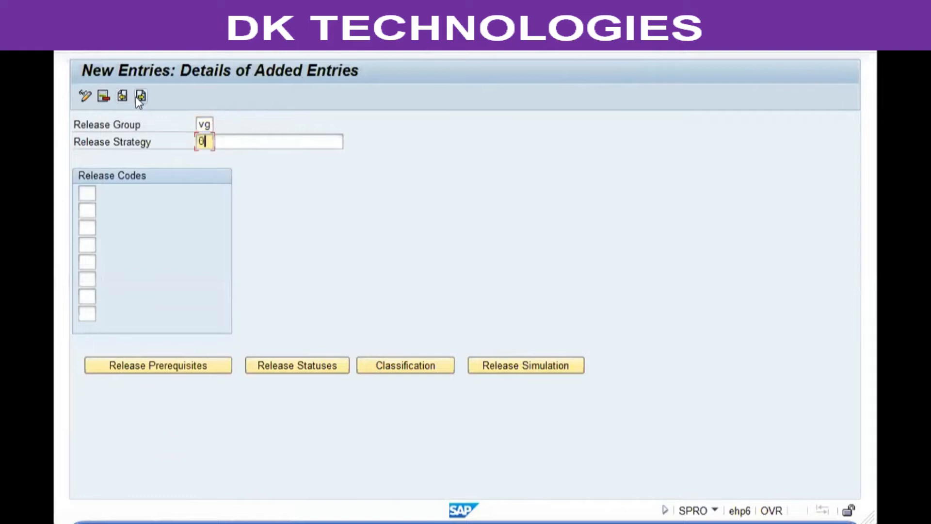
# Describe the strategy as PO Rel Strategy 1 and assign release code 01 to it
pyautogui.press('Tab')
pyautogui.write('PO')
pyautogui.press('Down')
pyautogui.press('Down')
pyautogui.press('Down')
pyautogui.press('Return')
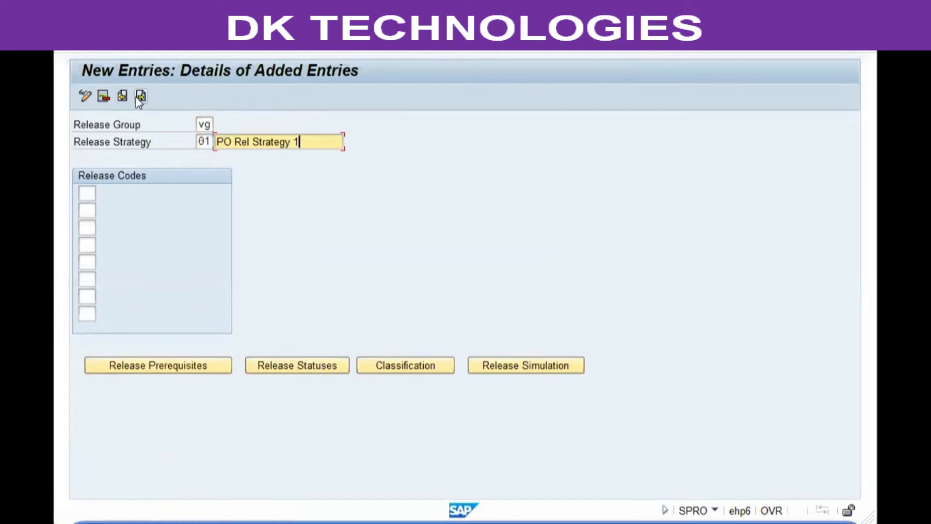
pyautogui.press('Tab')
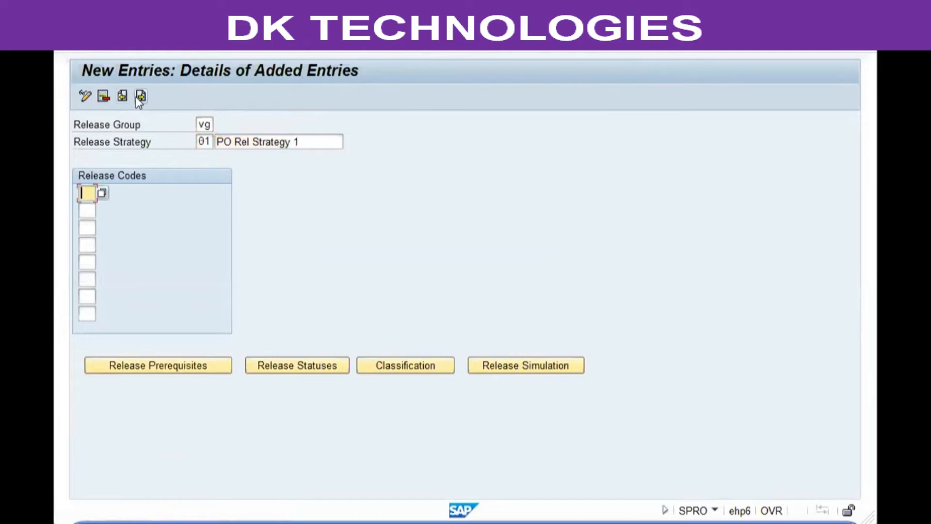
pyautogui.write('01')
pyautogui.press('Return')
pyautogui.press('Return')
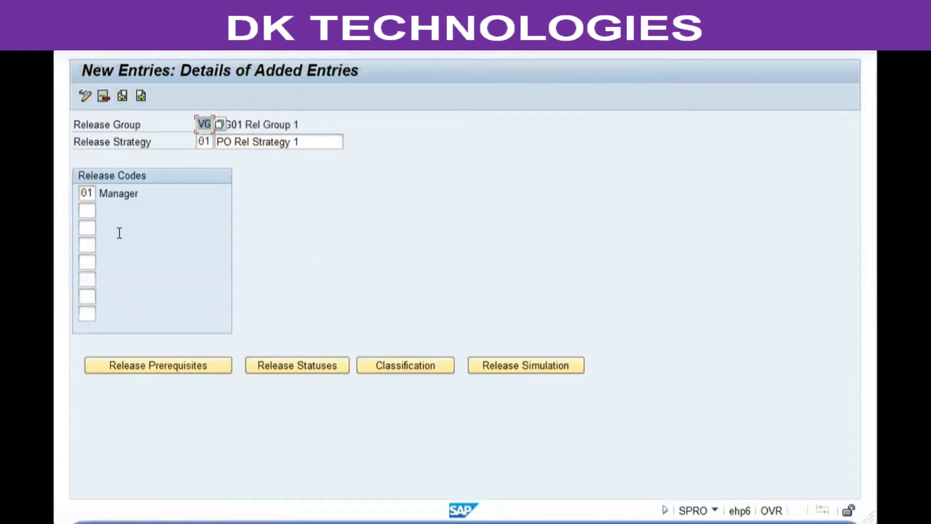
# Confirm the release prerequisites for code 01 and the release statuses B (Blocked for Approval) and R (Approved, No Changes)
pyautogui.click(137, 371)
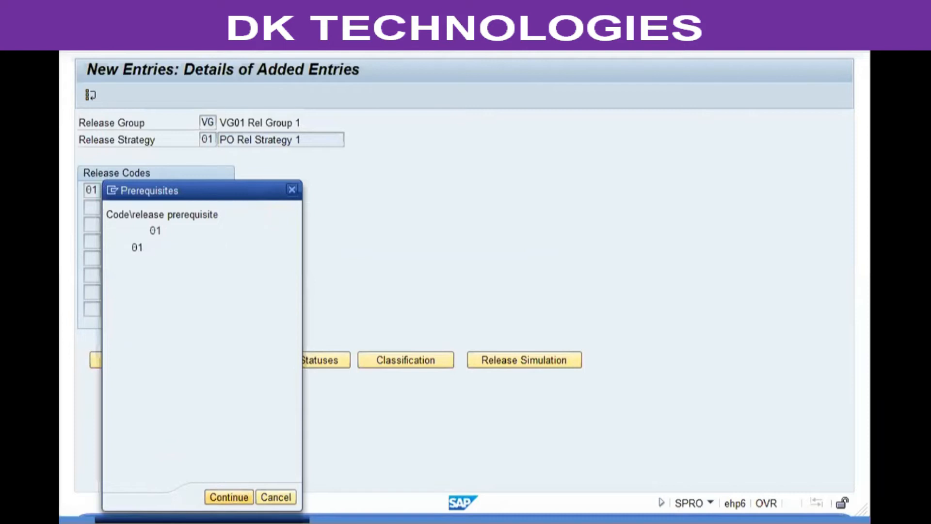
pyautogui.press('Return')
pyautogui.click(309, 360)
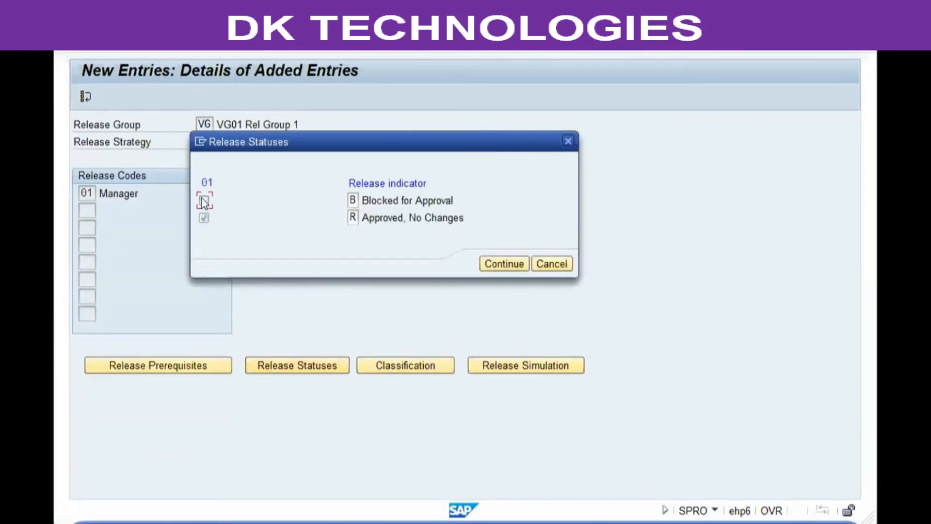
pyautogui.click(413, 201)
pyautogui.click(376, 218)
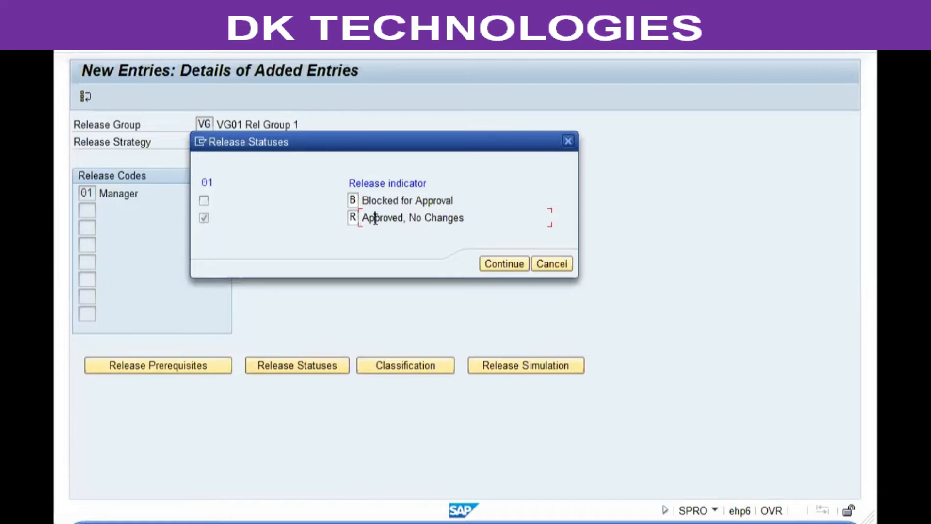
pyautogui.click(505, 263)
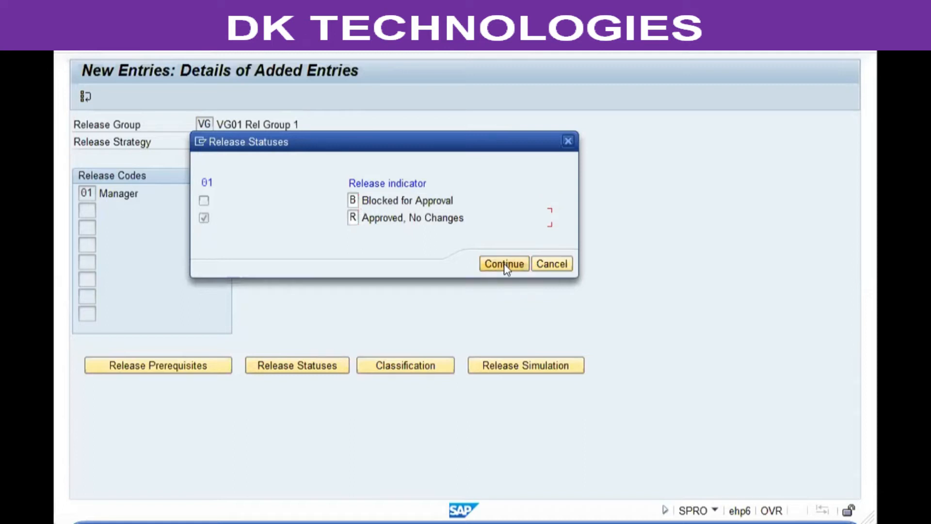
# In the strategy's classification, set the VG01 Doc Type characteristic to NB (Standard Purchase Order)
pyautogui.click(388, 369)
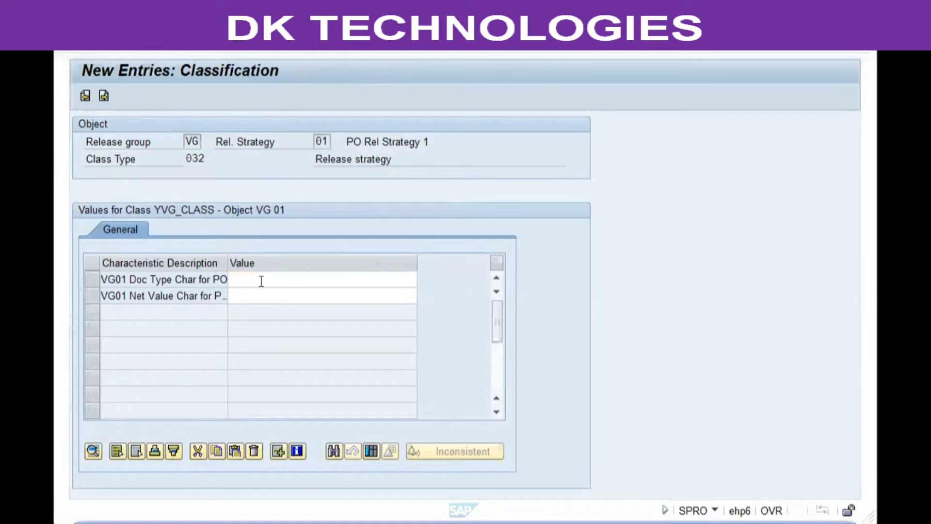
pyautogui.click(261, 281)
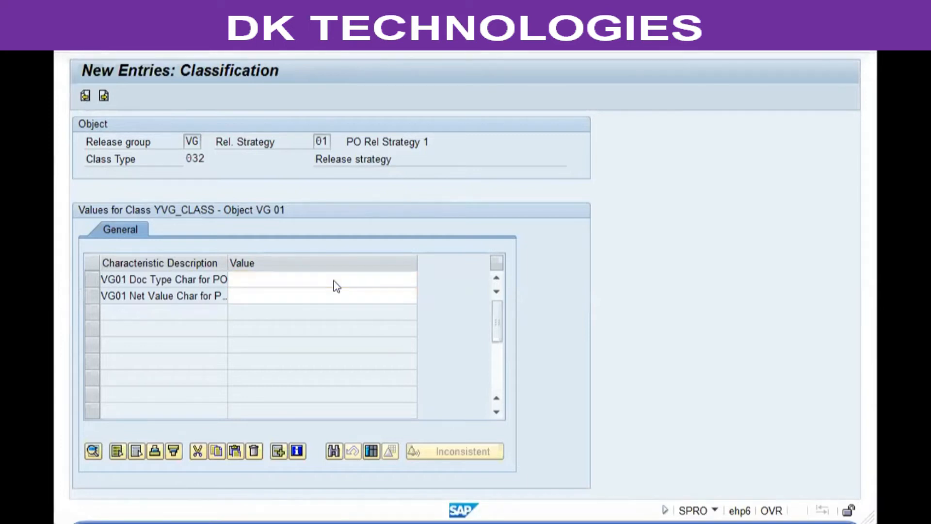
pyautogui.press('F4')
pyautogui.click(108, 304)
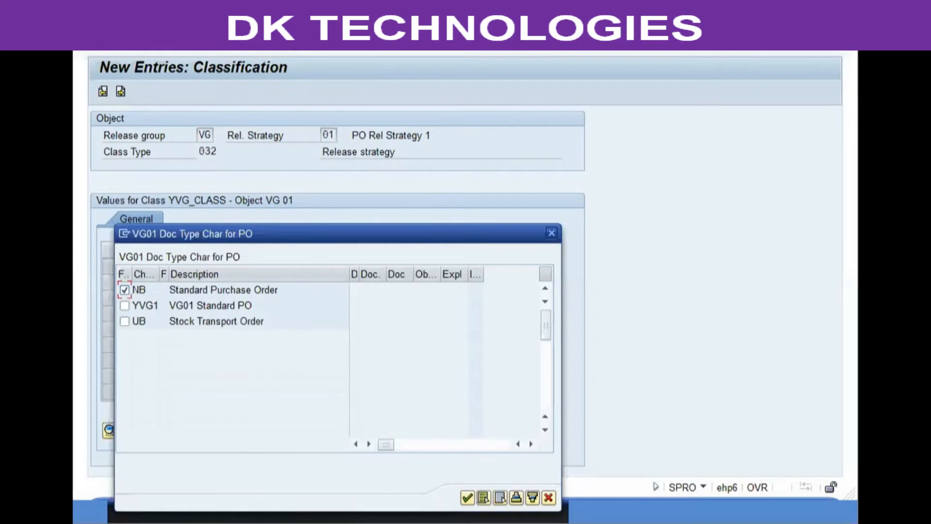
pyautogui.click(466, 498)
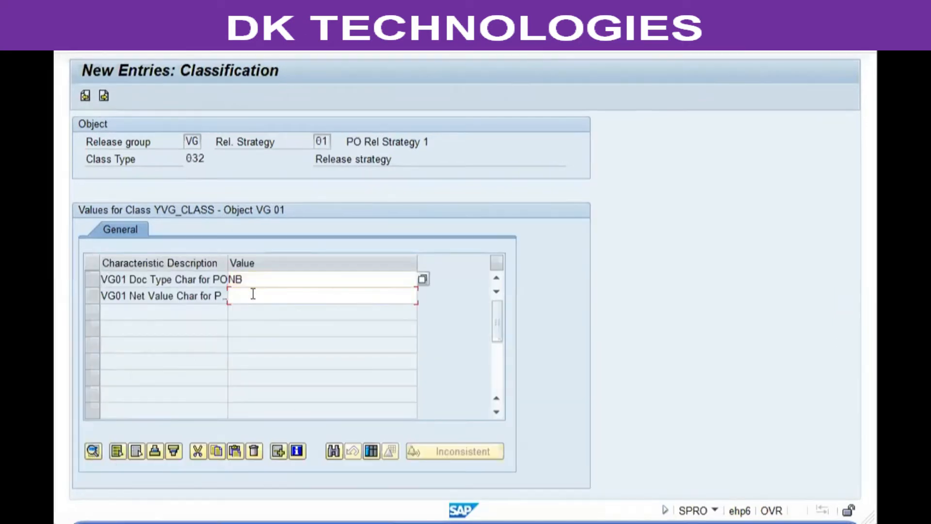
# Set the VG01 Net Value characteristic of strategy 01 to < 50000,00 GBP and save the strategy to the proposed customizing request
pyautogui.click(263, 282)
pyautogui.press('F4')
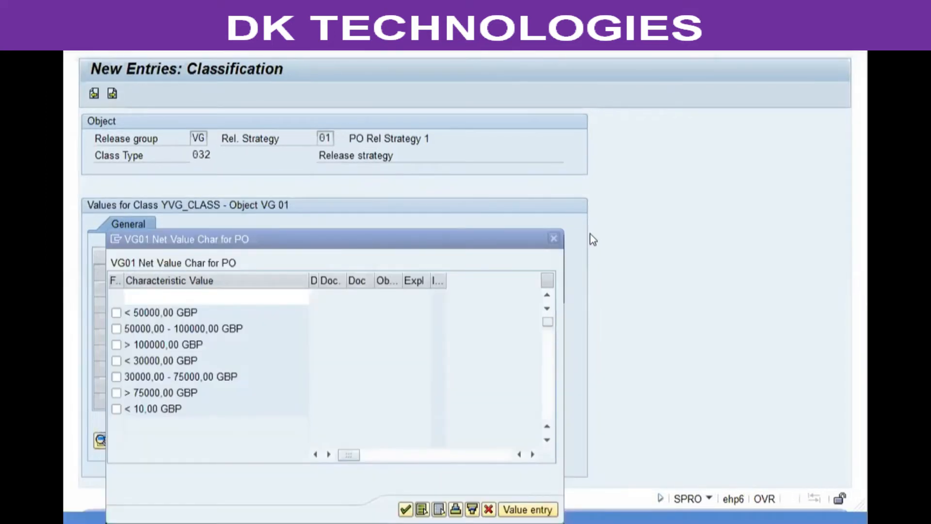
pyautogui.click(116, 313)
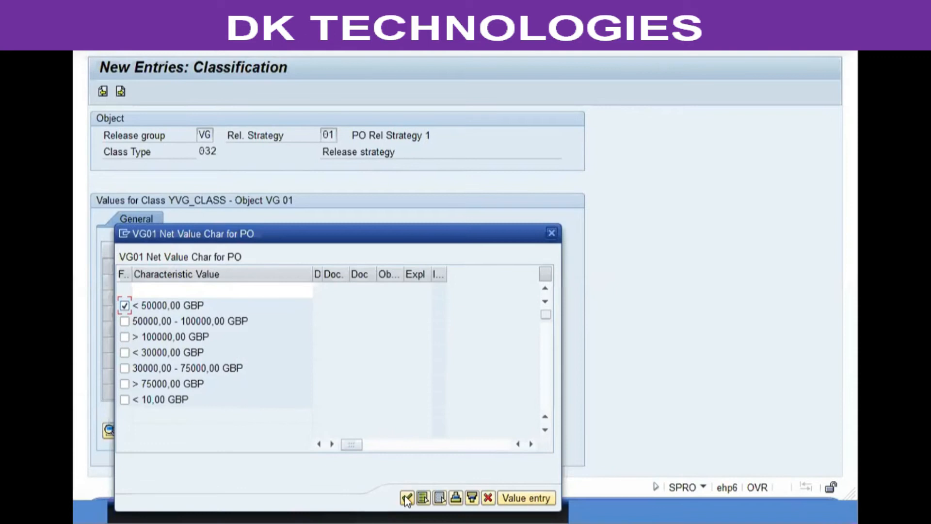
pyautogui.press('Return')
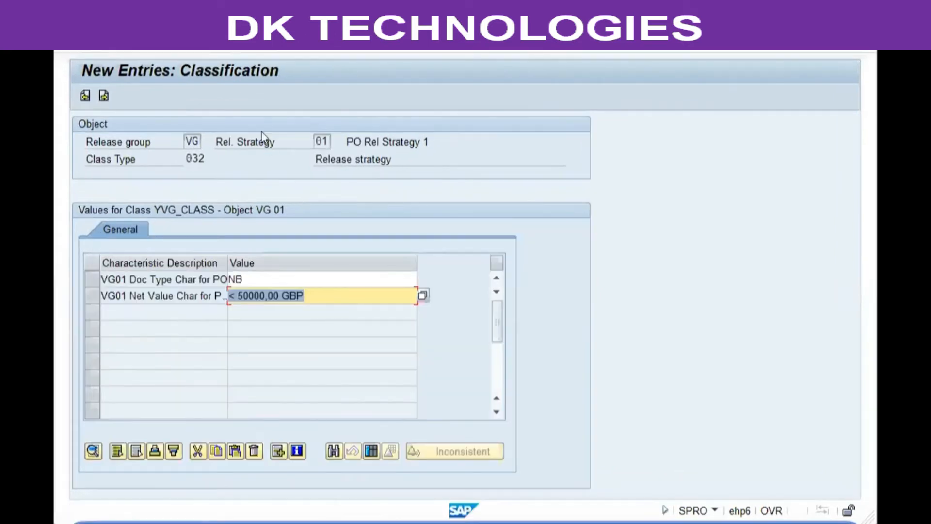
pyautogui.click(269, 40)
pyautogui.click(233, 43)
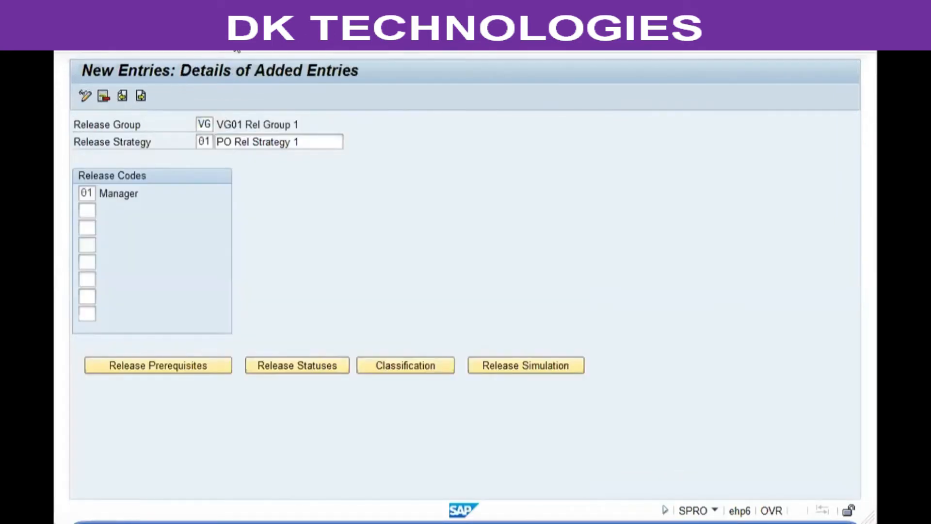
pyautogui.click(342, 246)
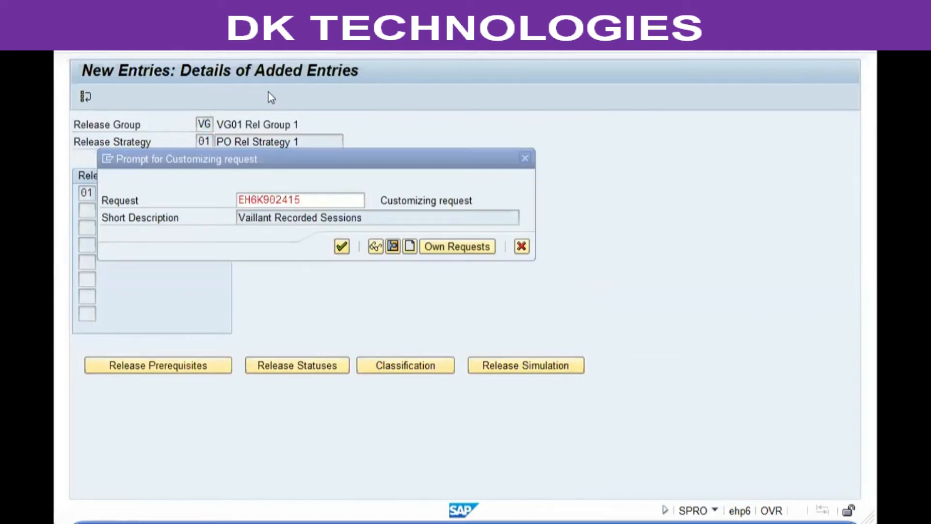
# Create release strategy 02 in group VG, described as PO Rel Strategy 2, with release codes 01 and 02
pyautogui.click(129, 97)
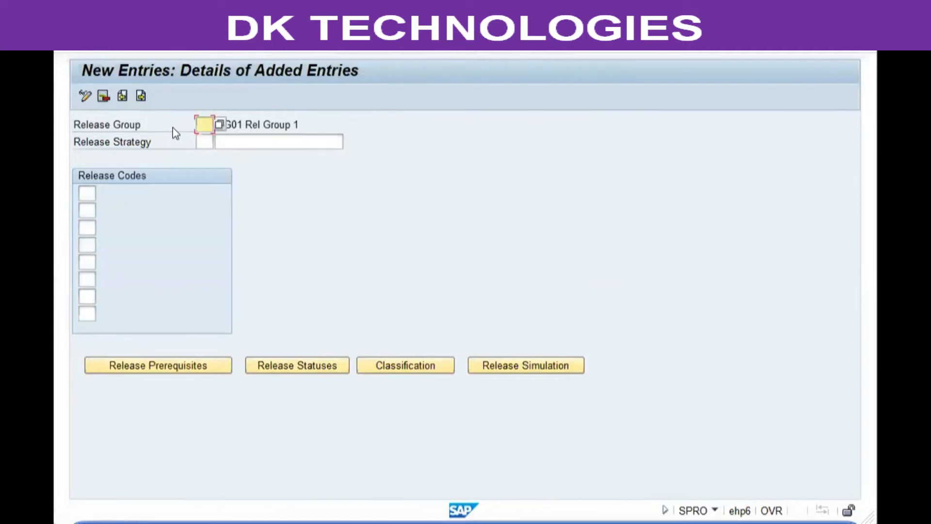
pyautogui.write('vg02')
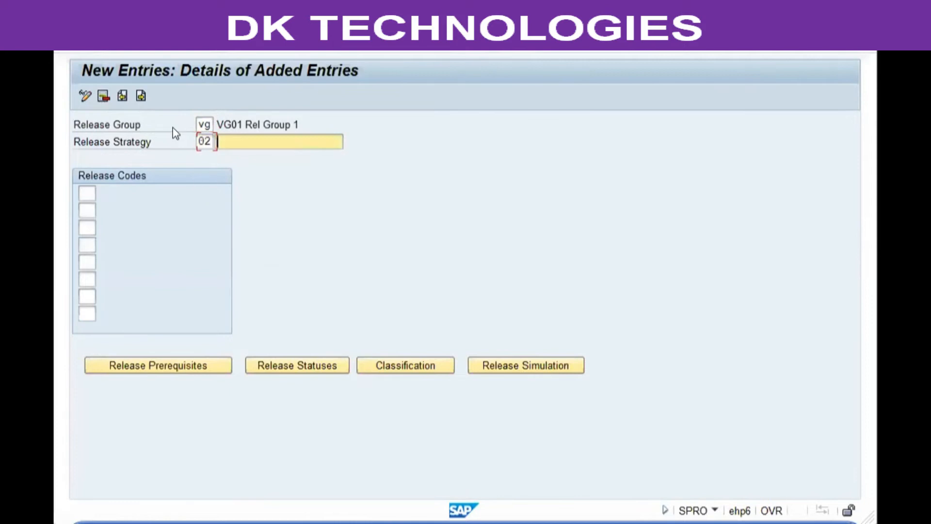
pyautogui.write('PO')
pyautogui.press('Down')
pyautogui.press('Down')
pyautogui.press('Down')
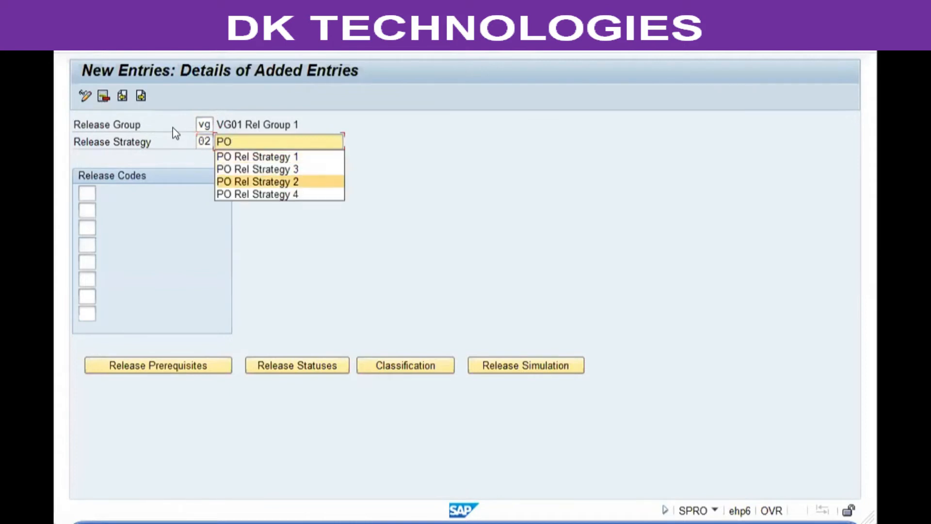
pyautogui.press('Return')
pyautogui.write('0102')
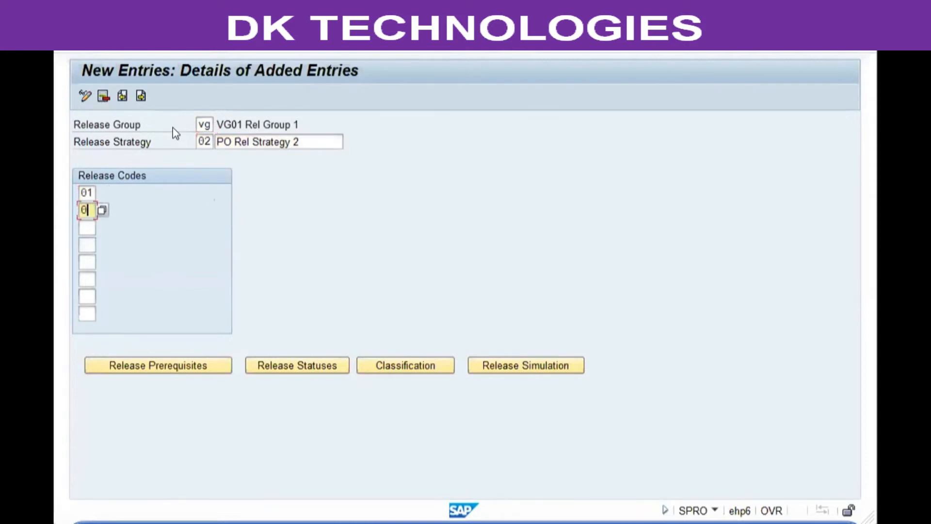
pyautogui.press('Return')
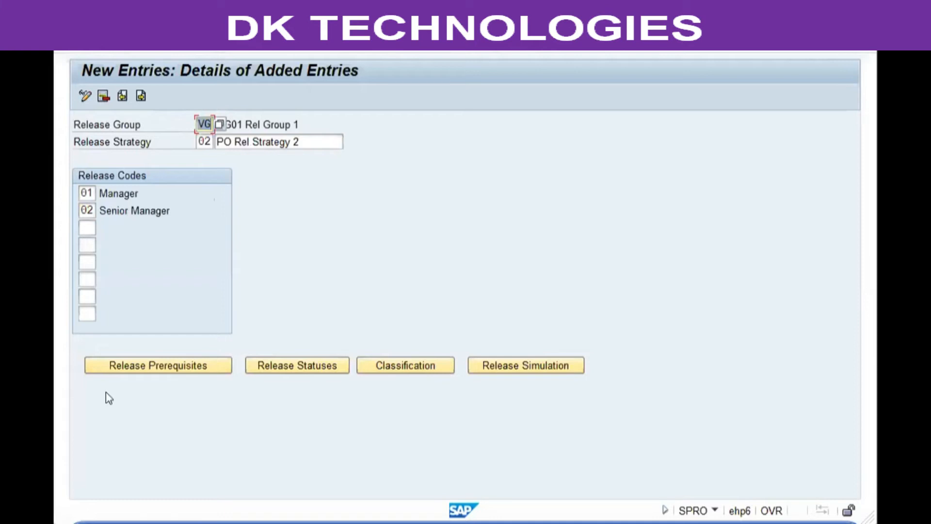
pyautogui.moveTo(113, 205); pyautogui.dragTo(176, 218)
pyautogui.click(177, 220)
pyautogui.click(118, 212)
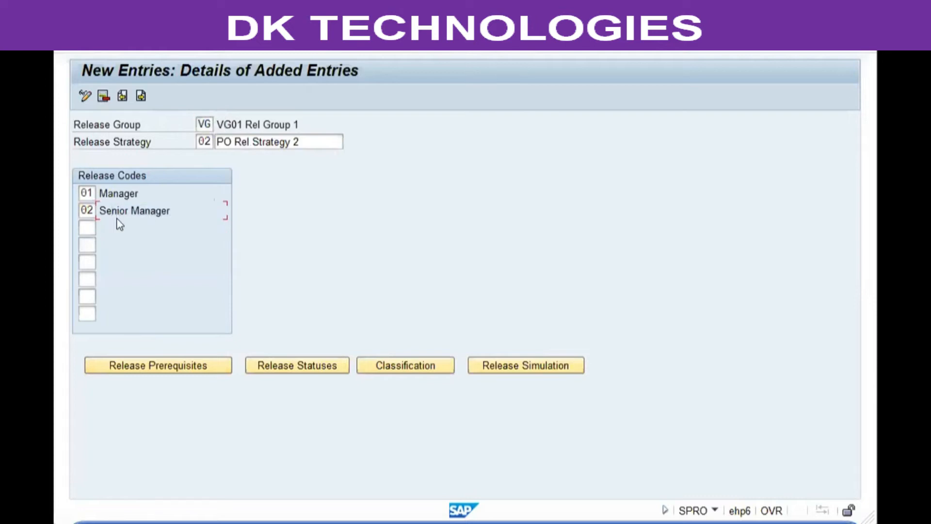
# In strategy 02's release prerequisites, make code 01 a prerequisite for code 02
pyautogui.click(139, 363)
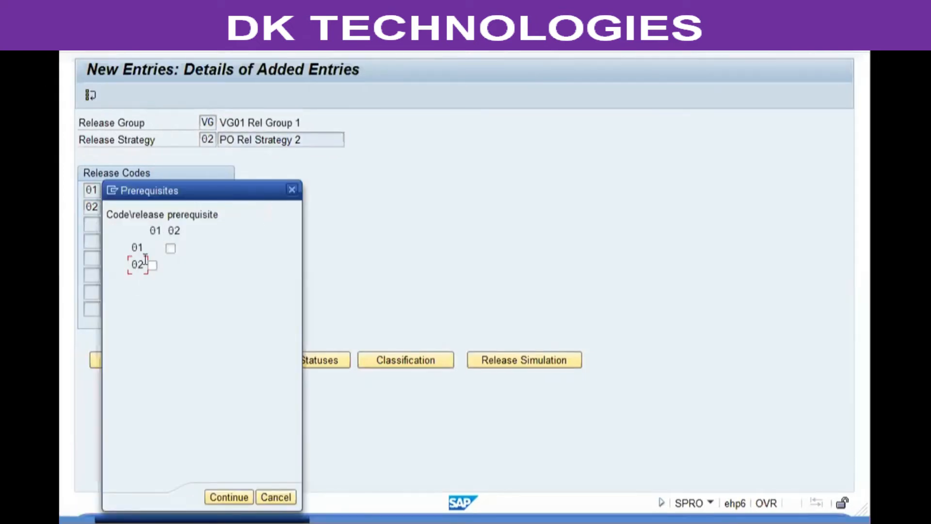
pyautogui.click(152, 265)
pyautogui.click(234, 497)
# Confirm strategy 02's release statuses: B (Blocked for Approval) until both codes have released, and R (Approved, No Changes) for the full release
pyautogui.click(281, 364)
pyautogui.click(367, 201)
pyautogui.click(368, 217)
pyautogui.click(367, 234)
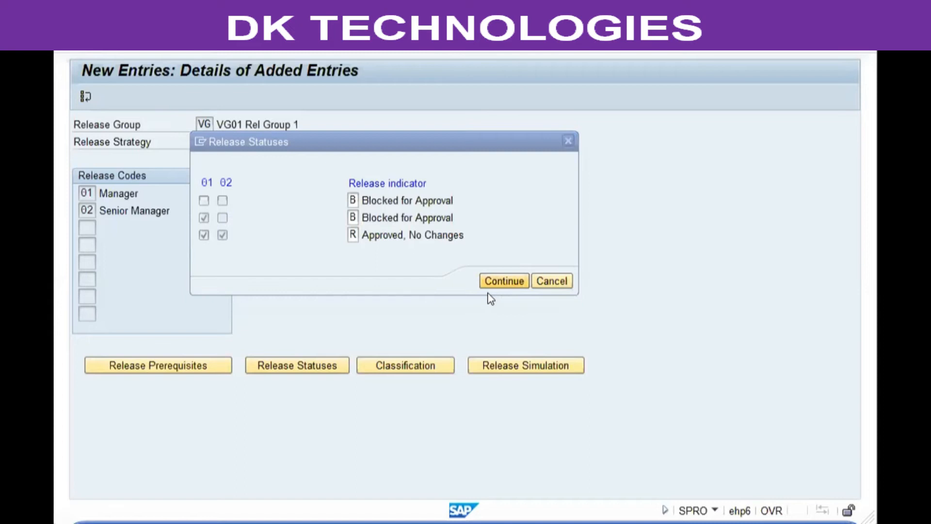
pyautogui.click(499, 281)
# Classify strategy 02 with document type NB (Standard Purchase Order) and net value 50000,00 - 100000,00 GBP
pyautogui.click(407, 368)
pyautogui.press('F4')
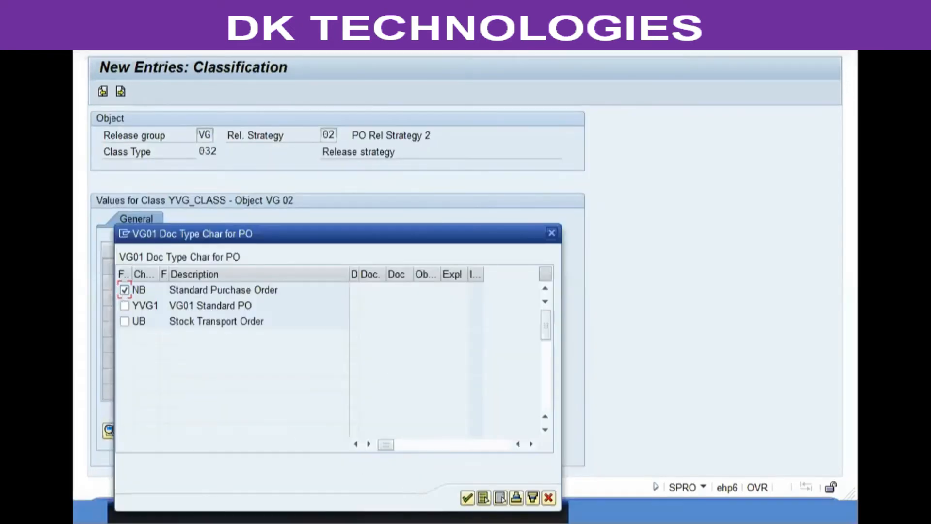
pyautogui.click(468, 498)
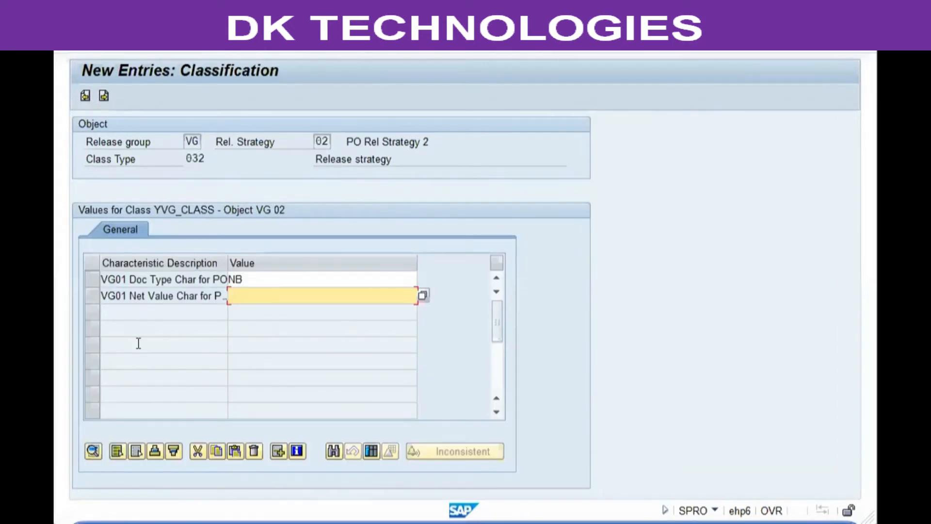
pyautogui.press('F4')
pyautogui.click(108, 335)
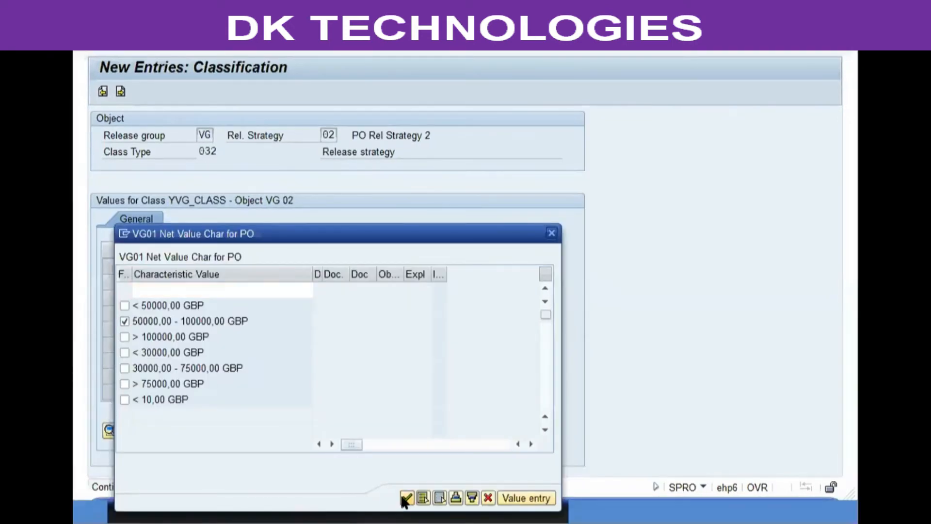
pyautogui.click(407, 498)
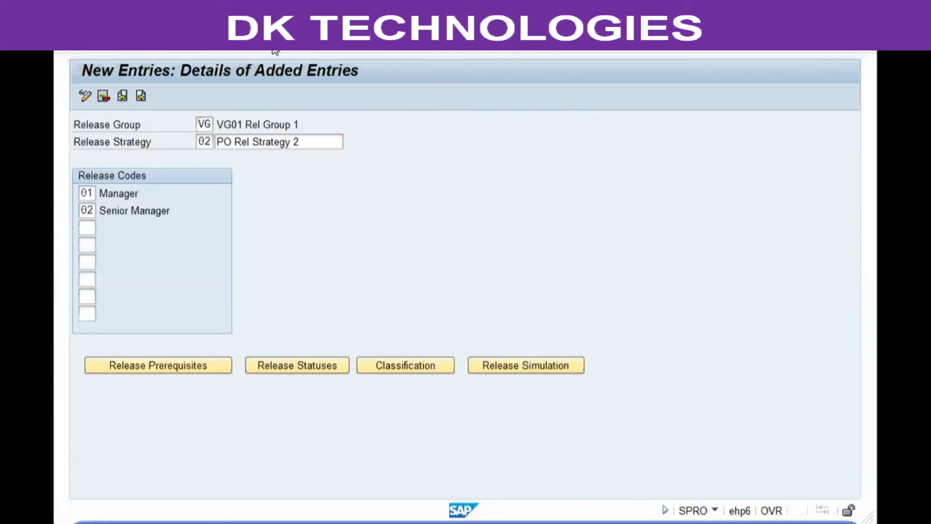
# Save release strategy 02 and return to the release strategies overview
pyautogui.click(274, 48)
pyautogui.press('F3')
pyautogui.scroll(1, 170, 205)
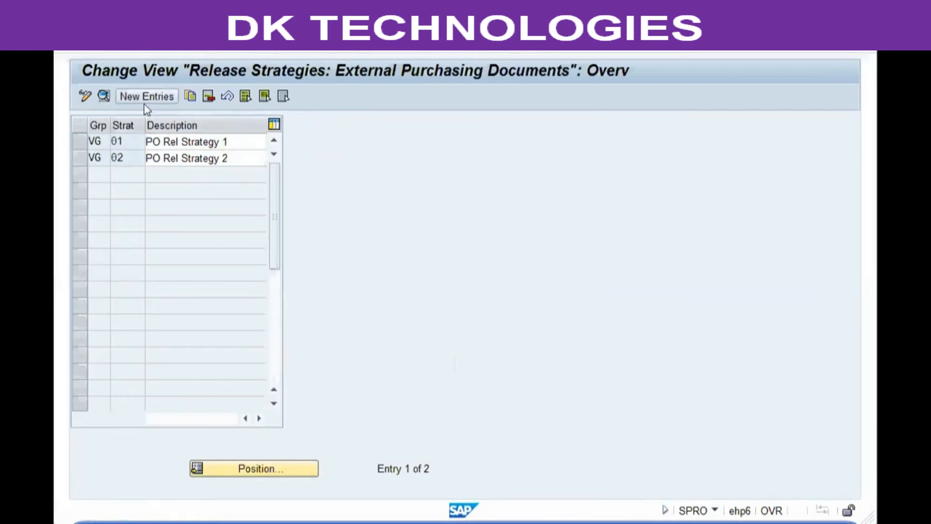
# Create a new release strategy entry for group VG with strategy 03, described as PO Rel Strategy 3
pyautogui.click(144, 99)
pyautogui.write('vg')
pyautogui.press('Tab')
pyautogui.write('0')
pyautogui.press('Tab')
pyautogui.write('3')
pyautogui.hotkey('shift', 'Tab')
pyautogui.write('03')
pyautogui.press('Tab')
pyautogui.write('PO')
pyautogui.press('Down')
pyautogui.press('Down')
pyautogui.press('Down')
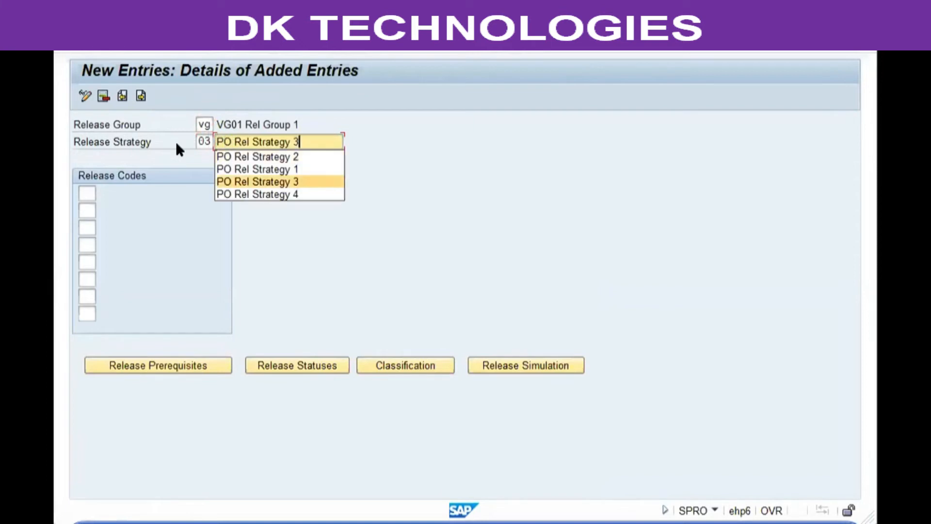
pyautogui.press('Return')
# Assign release codes 01, 02 and 03 to PO Rel Strategy 3
pyautogui.press('Tab')
pyautogui.write('01')
pyautogui.press('Tab')
pyautogui.write('02')
pyautogui.press('Tab')
pyautogui.write('03')
pyautogui.press('Return')
pyautogui.press('Return')
# In strategy 03's release prerequisites, make code 01 a prerequisite for 02 and code 02 a prerequisite for 03
pyautogui.click(143, 370)
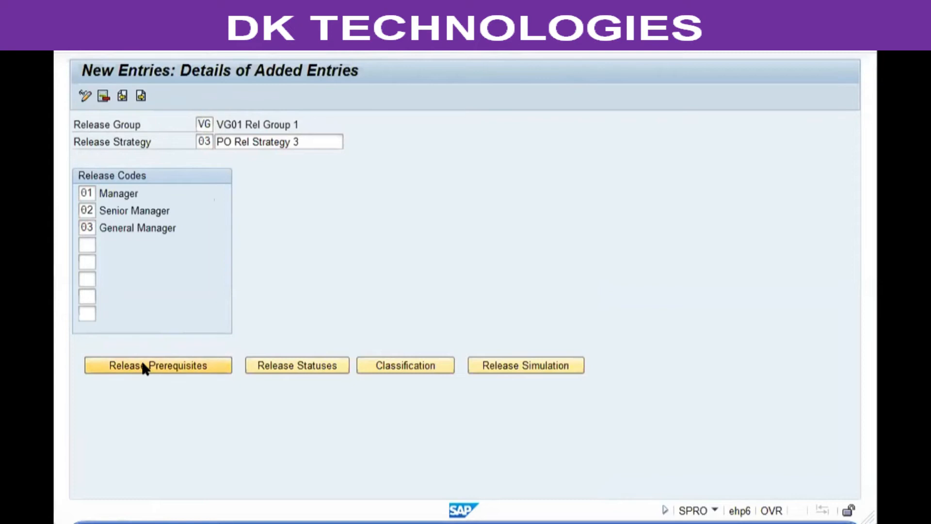
pyautogui.click(152, 265)
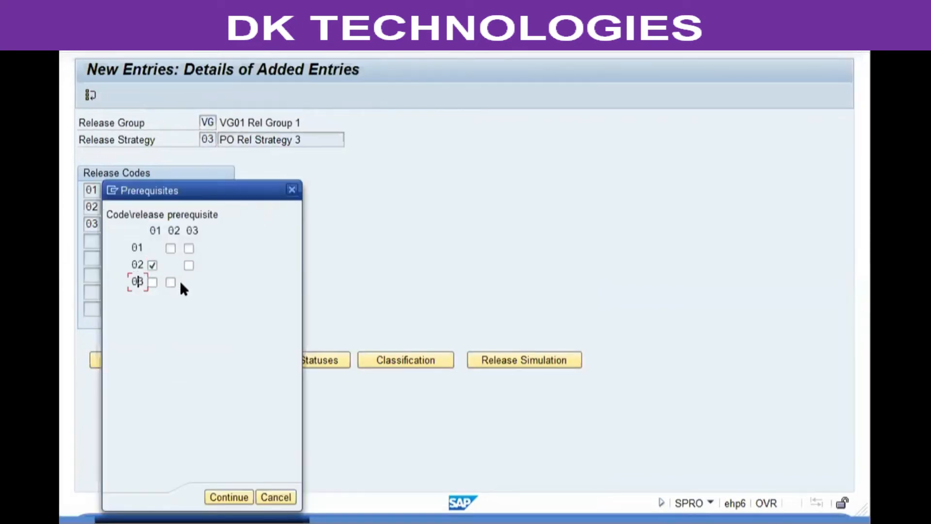
pyautogui.click(170, 282)
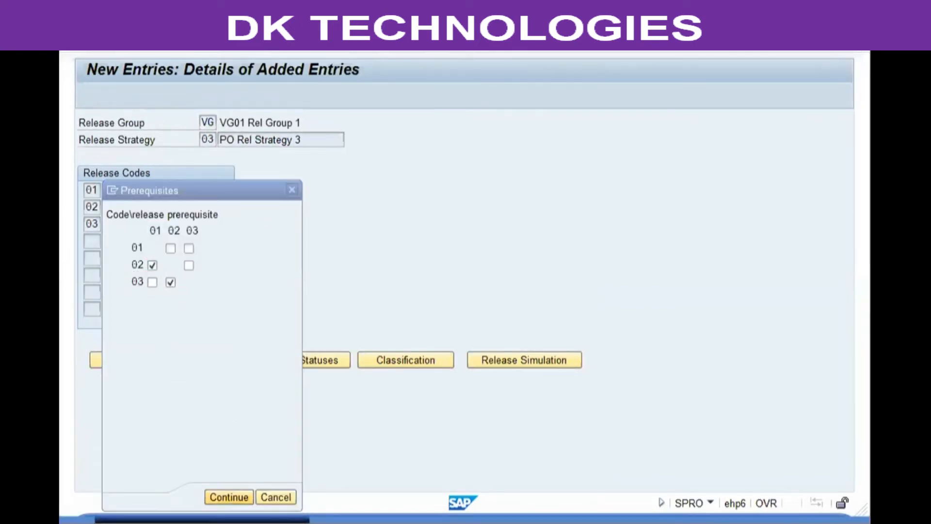
pyautogui.press('Return')
# Confirm strategy 03's release statuses: B (Blocked for Approval) for the partial releases and R (Approved, No Changes) for the full release
pyautogui.click(317, 360)
pyautogui.click(391, 218)
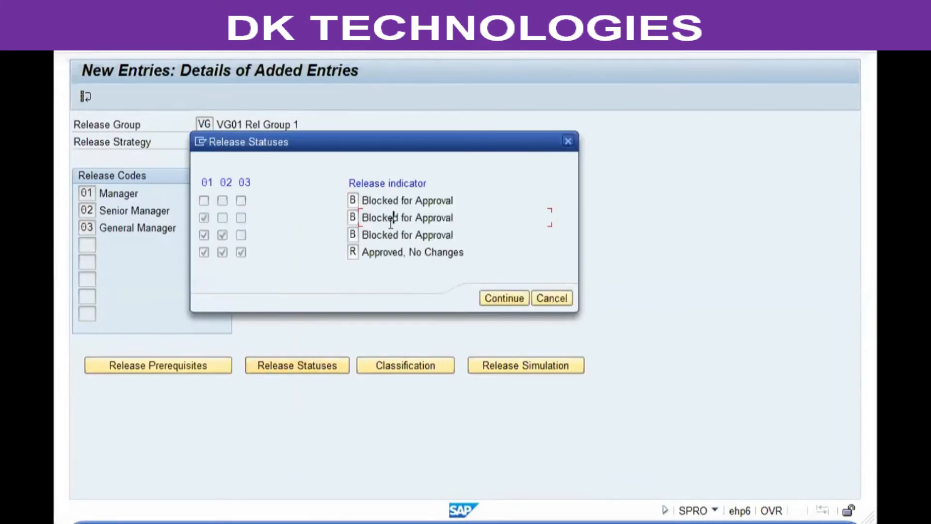
pyautogui.click(503, 299)
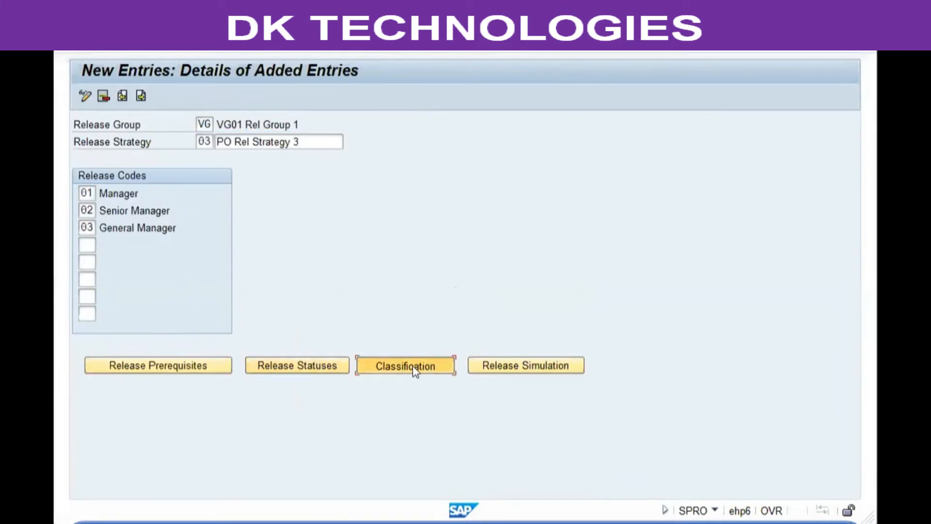
# Classify strategy 03 with document type NB (Standard Purchase Order) and net value > 100000,00 GBP
pyautogui.click(413, 366)
pyautogui.press('F4')
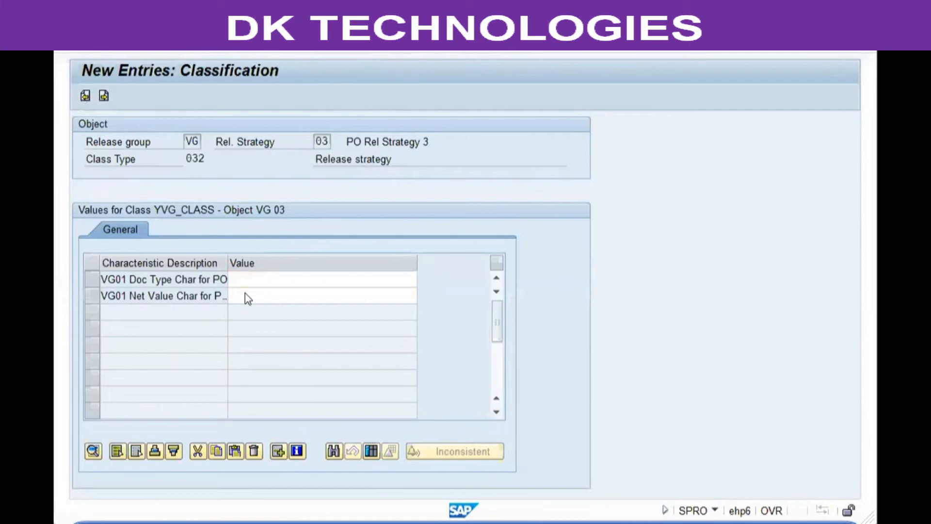
pyautogui.click(124, 290)
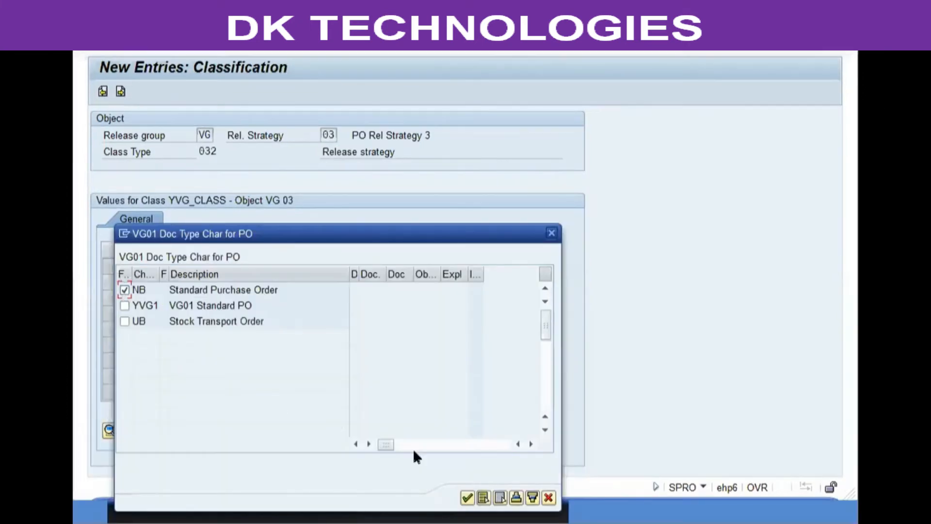
pyautogui.click(467, 499)
pyautogui.press('F4')
pyautogui.click(124, 337)
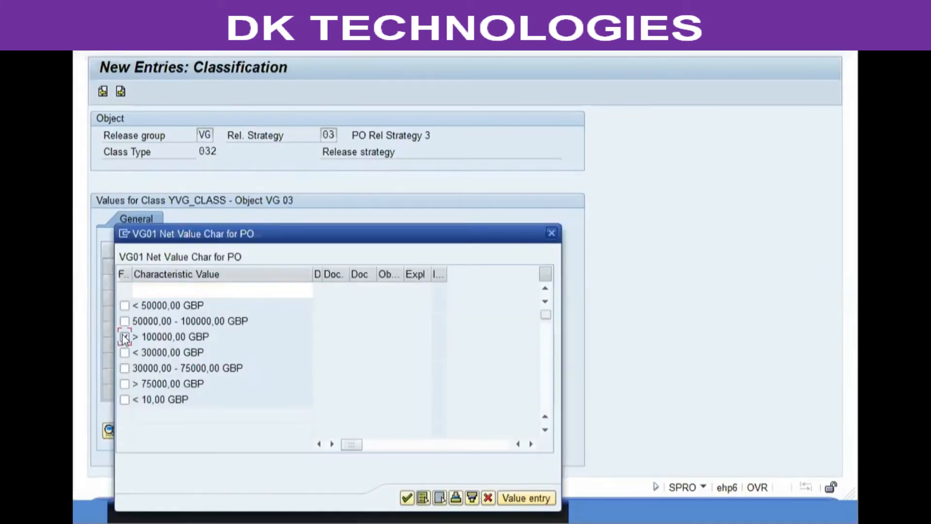
pyautogui.click(404, 500)
# Save release strategy 03 and go back to the release strategies overview
pyautogui.click(270, 40)
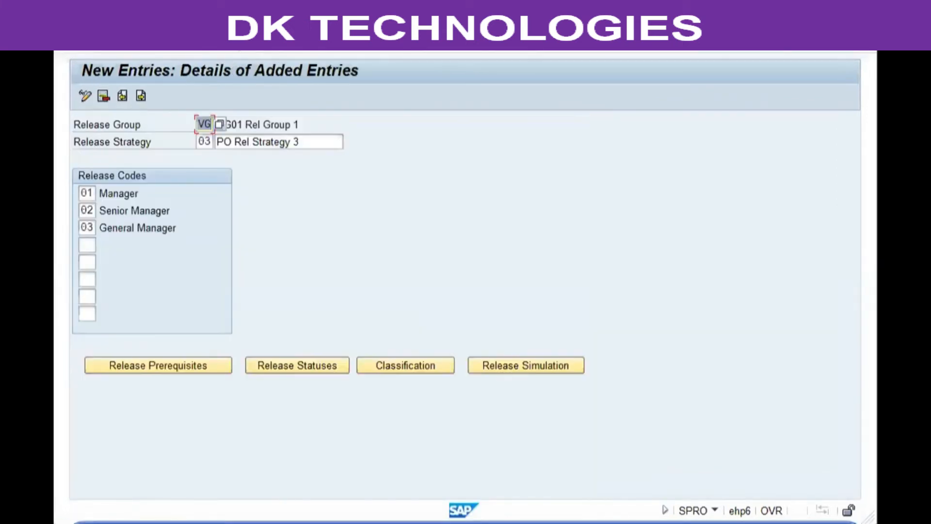
pyautogui.hotkey('ctrl', 's')
pyautogui.press('F3')
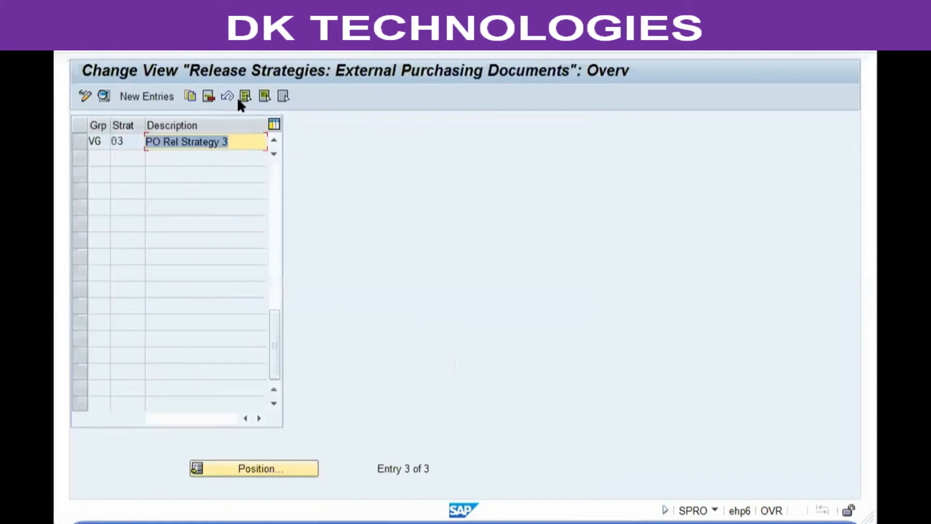
# Create release strategy 11 in group VG, described as VG01 Stnd PO Rel 1, with release code 11
pyautogui.click(145, 100)
pyautogui.write('vg')
pyautogui.press('Tab')
pyautogui.write('11')
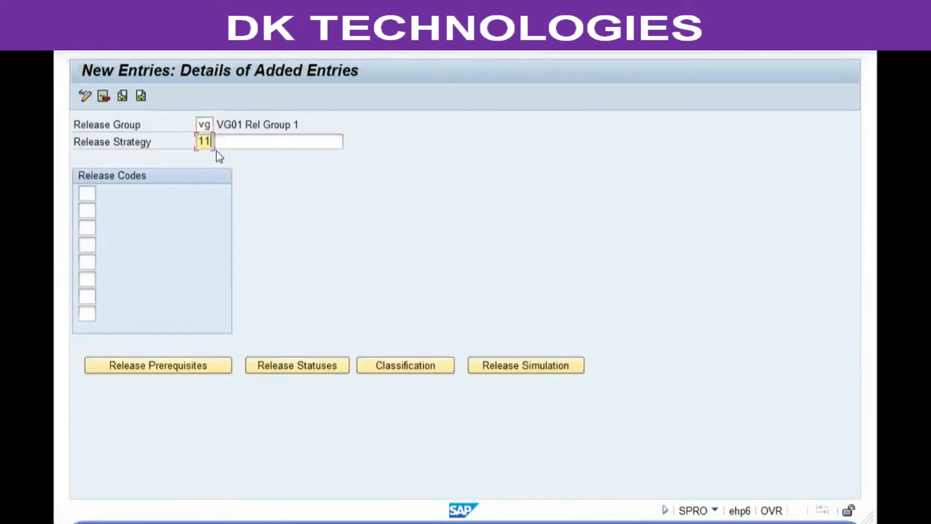
pyautogui.press('Tab')
pyautogui.write('VG')
pyautogui.press('Down')
pyautogui.press('Down')
pyautogui.press('Return')
pyautogui.press('Tab')
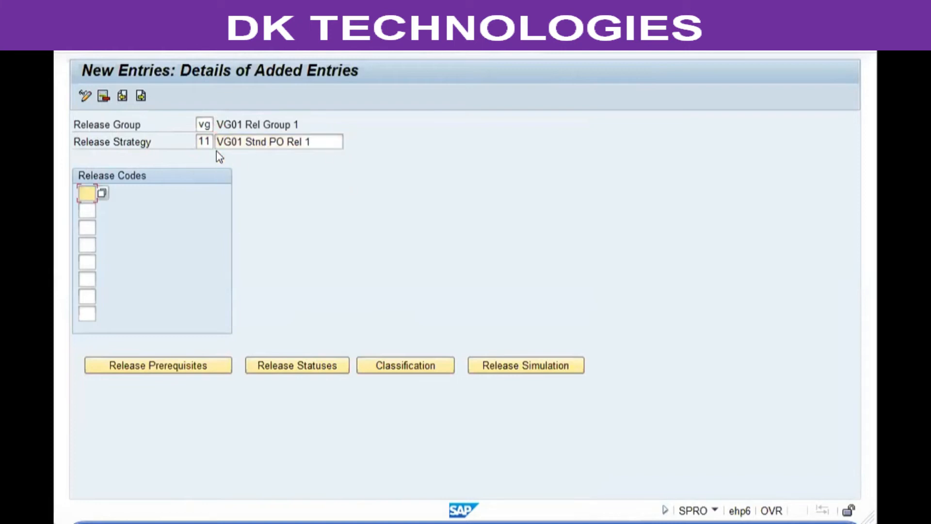
pyautogui.write('11')
pyautogui.press('Return')
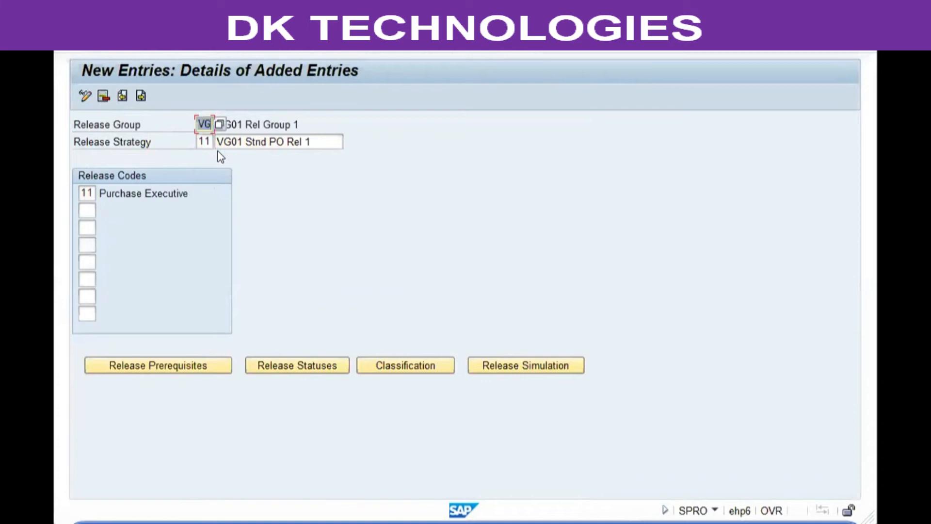
# Confirm the release prerequisites and release statuses of strategy 11
pyautogui.click(210, 368)
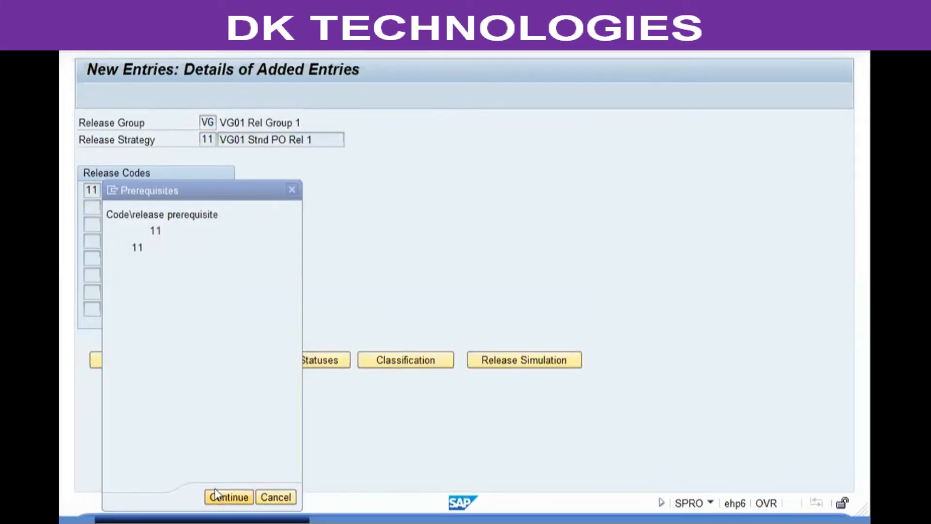
pyautogui.click(214, 490)
pyautogui.click(301, 366)
pyautogui.click(502, 267)
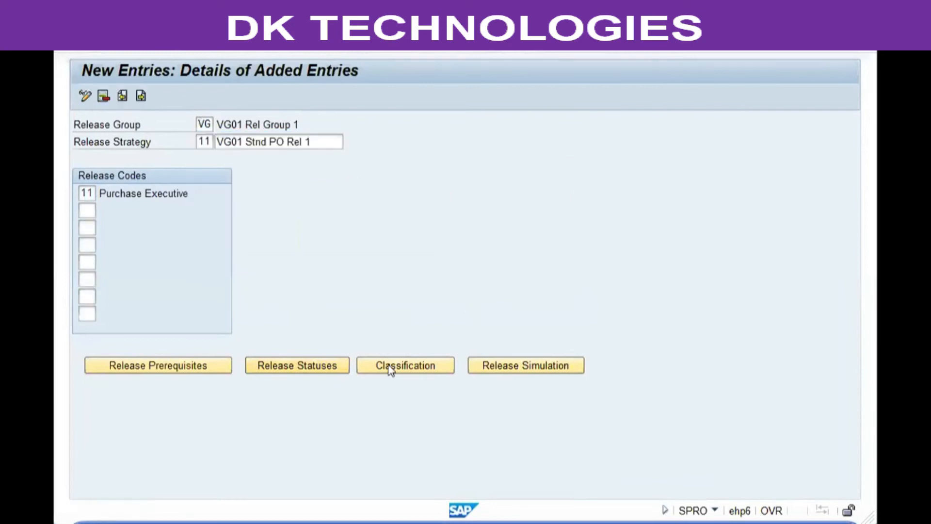
# Classify strategy 11 with document type YVG1 (VG01 Standard PO) and net value < 30000,00 GBP
pyautogui.click(390, 367)
pyautogui.press('F4')
pyautogui.click(108, 319)
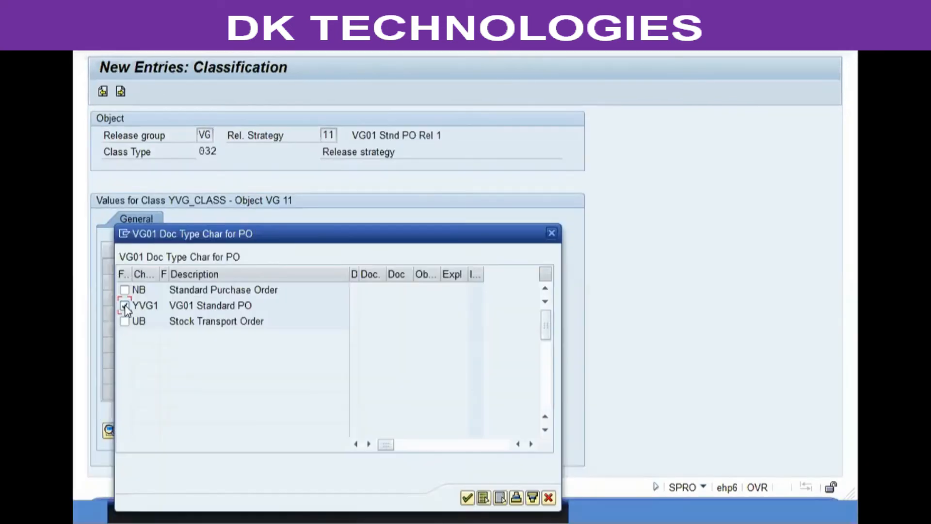
pyautogui.click(467, 497)
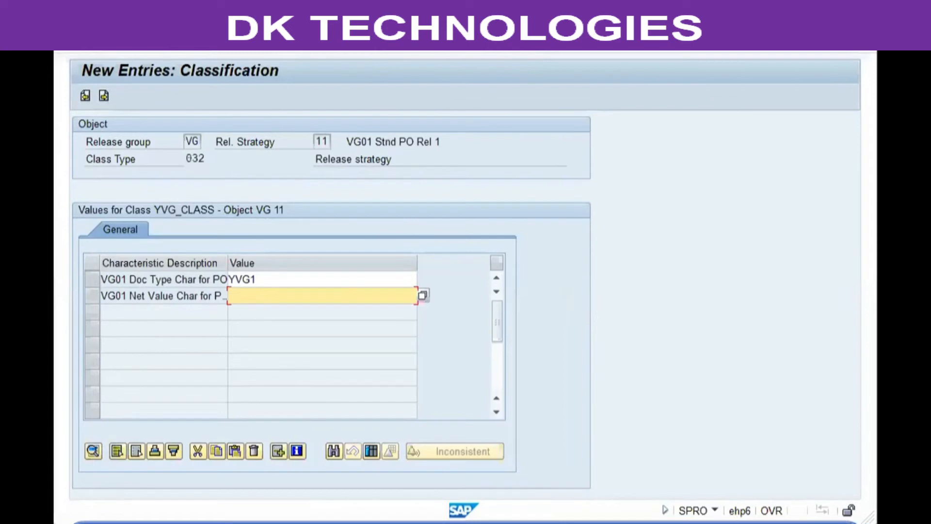
pyautogui.press('F4')
pyautogui.click(107, 370)
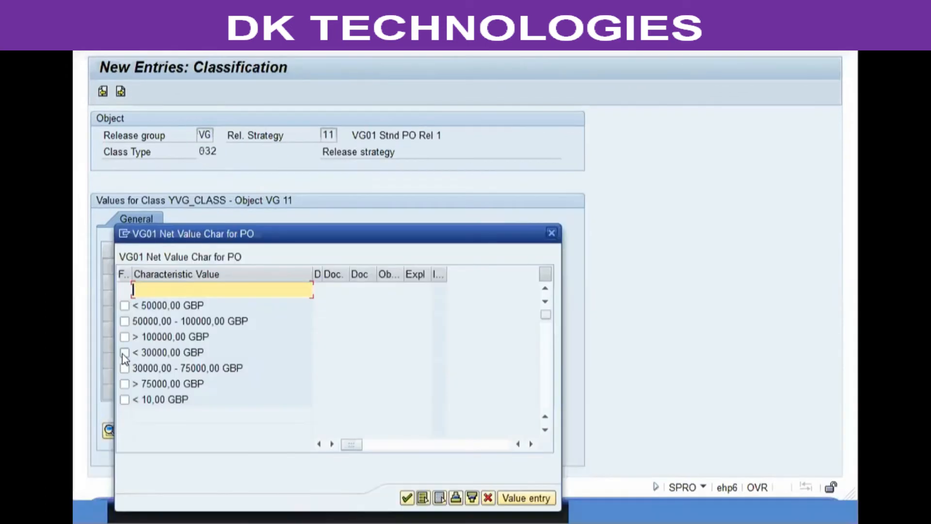
pyautogui.click(404, 498)
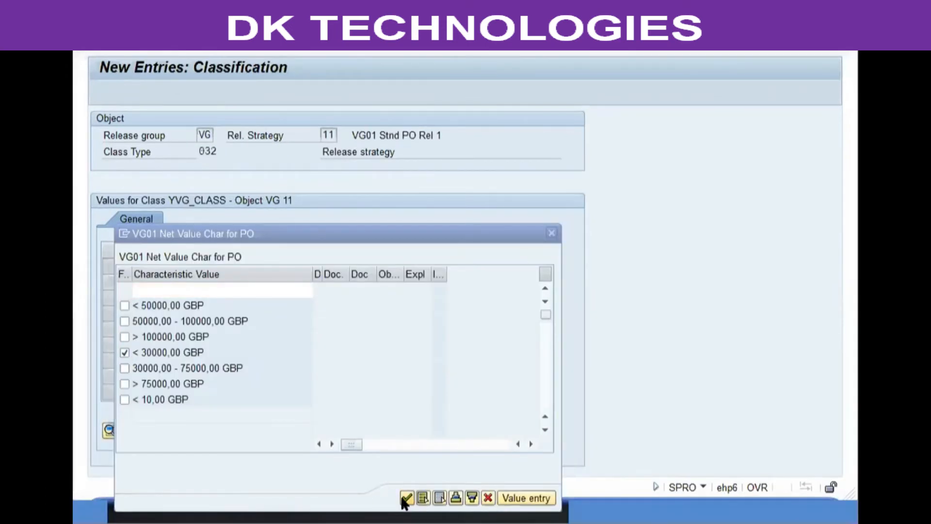
pyautogui.click(276, 278)
pyautogui.click(301, 293)
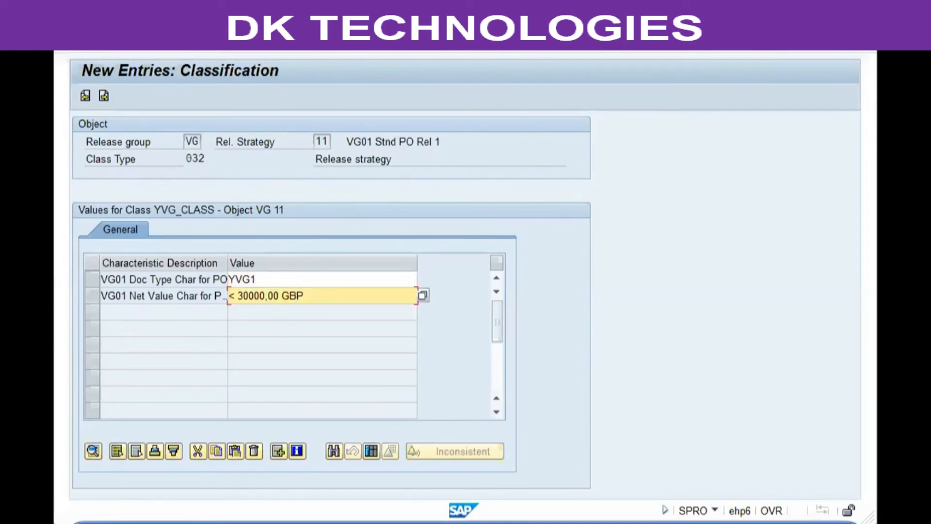
# Leave the classification, save release strategy 11 and go back to the release strategies overview
pyautogui.press('F3')
pyautogui.moveTo(103, 194); pyautogui.dragTo(216, 201)
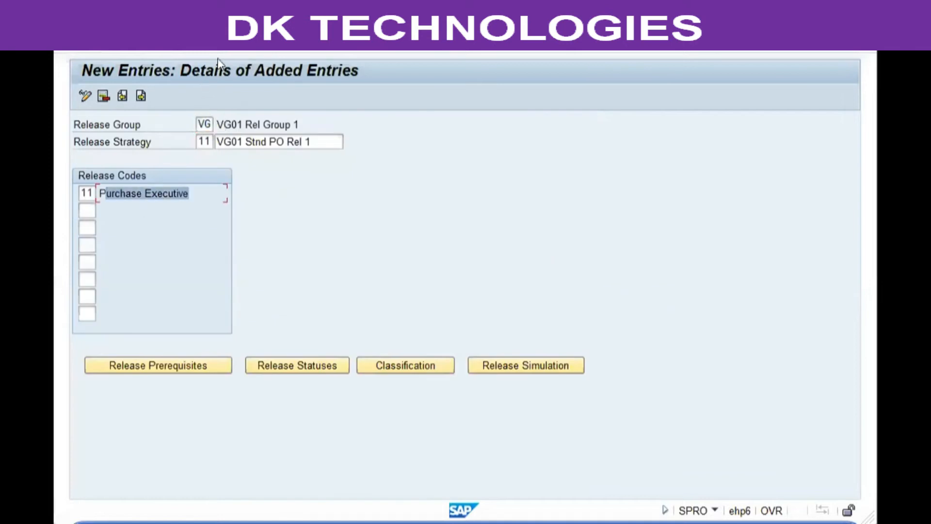
pyautogui.click(235, 50)
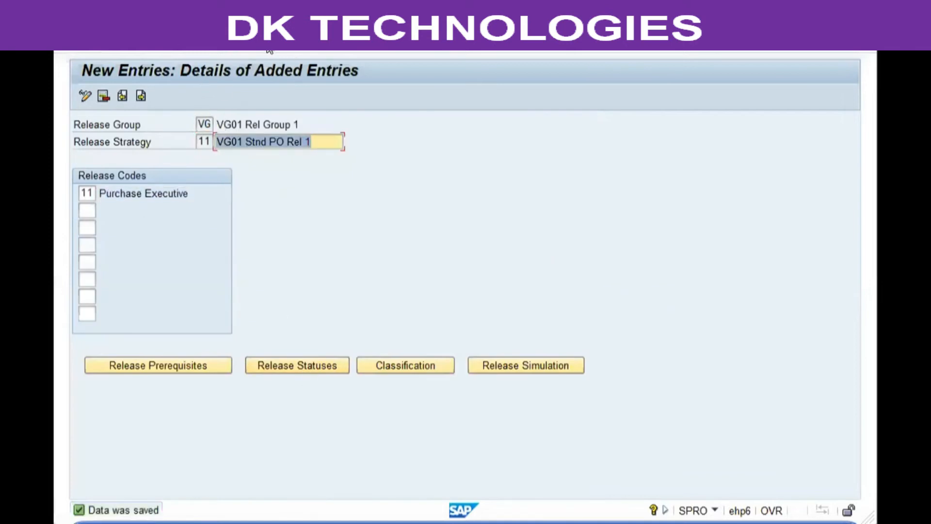
pyautogui.press('F3')
pyautogui.press('F3')
# Start a new release strategy 12 in group VG, described as VG01 Stnd PO Rel 2
pyautogui.click(133, 94)
pyautogui.write('vg')
pyautogui.press('Tab')
pyautogui.write('12')
pyautogui.press('Tab')
pyautogui.write('VG')
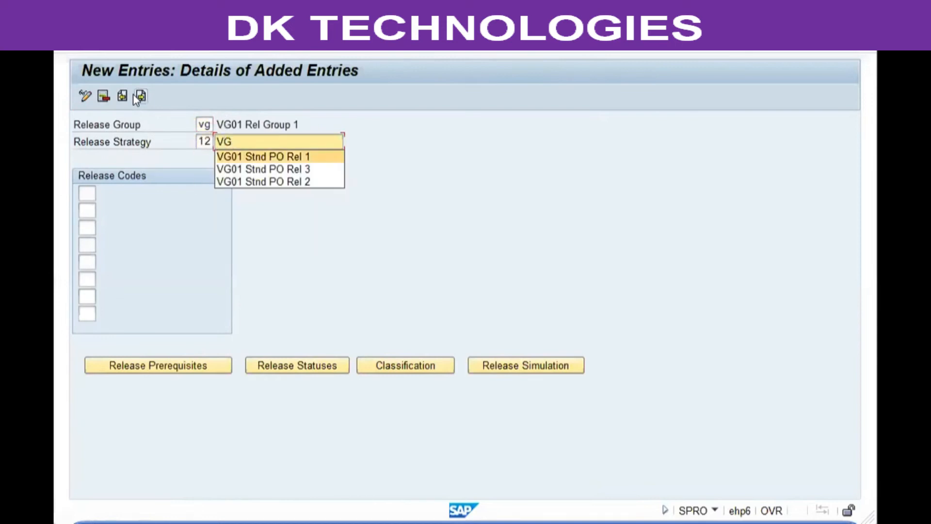
pyautogui.press('Down')
pyautogui.press('Down')
pyautogui.press('Return')
# Assign release codes 11 and 12 to strategy 12
pyautogui.press('Tab')
pyautogui.write('11')
pyautogui.press('Tab')
pyautogui.write('12')
pyautogui.press('Return')
# Make code 11 the release prerequisite for code 12 in strategy 12, and confirm its release statuses
pyautogui.click(141, 363)
pyautogui.click(147, 268)
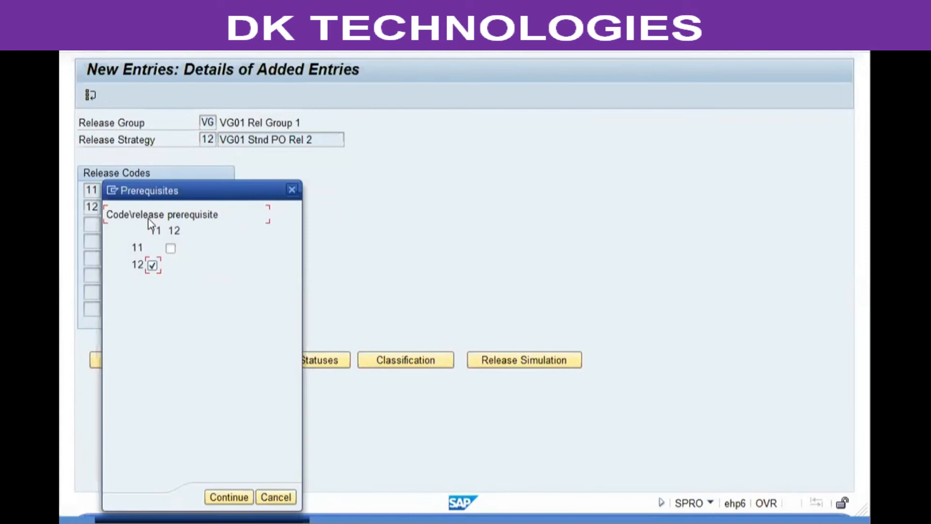
pyautogui.click(224, 496)
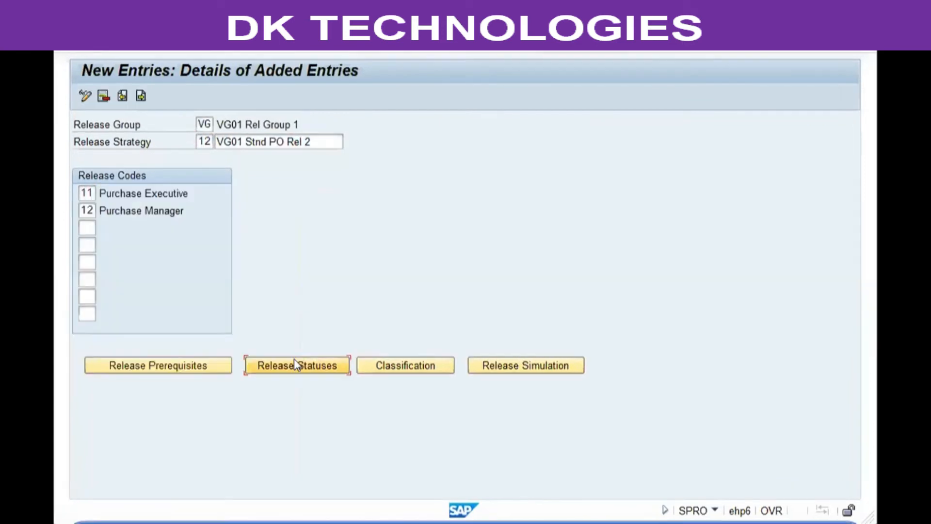
pyautogui.click(295, 360)
pyautogui.click(503, 281)
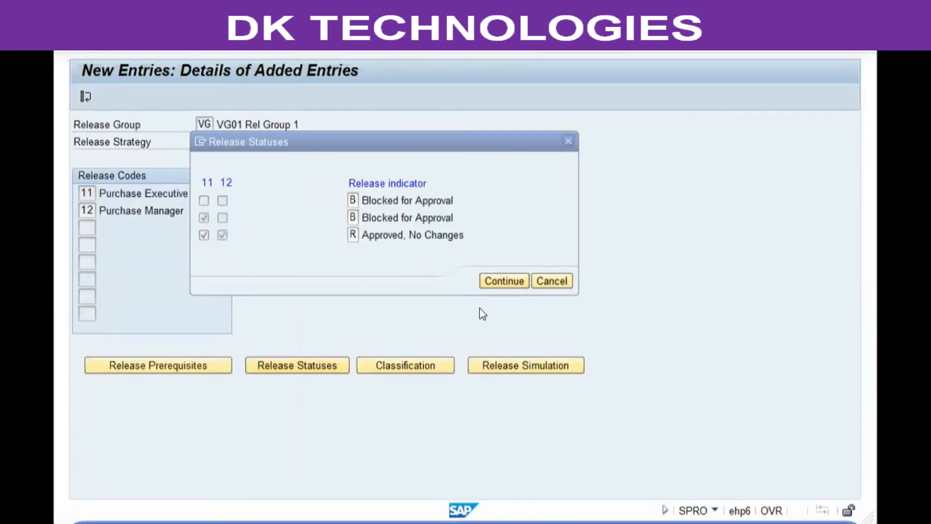
# Classify strategy 12 with document type YVG1 and net value 30000,00 - 75000,00 GBP, and save it
pyautogui.click(414, 364)
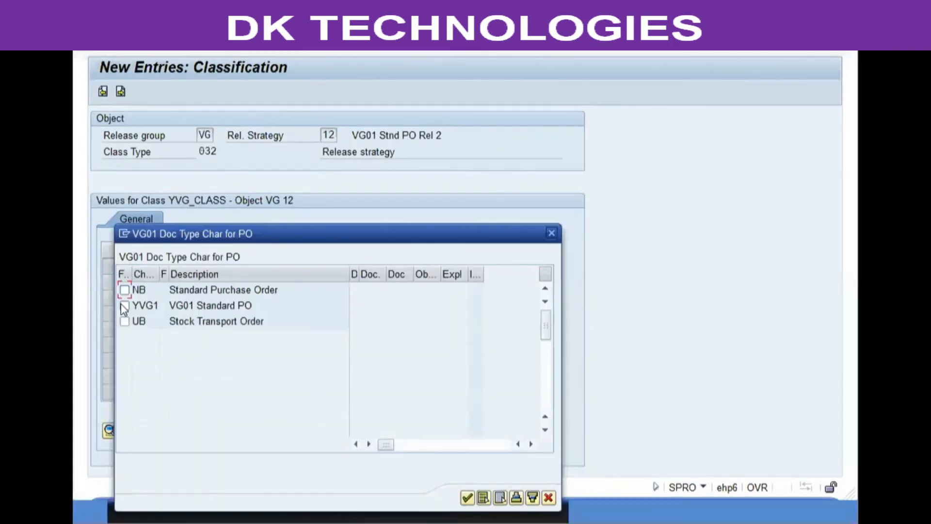
pyautogui.click(124, 305)
pyautogui.click(463, 495)
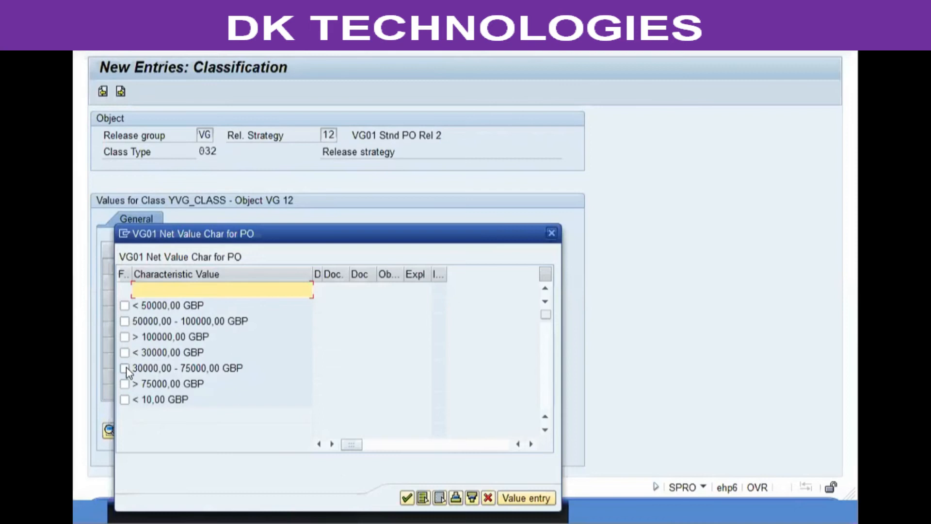
pyautogui.click(124, 368)
pyautogui.click(407, 498)
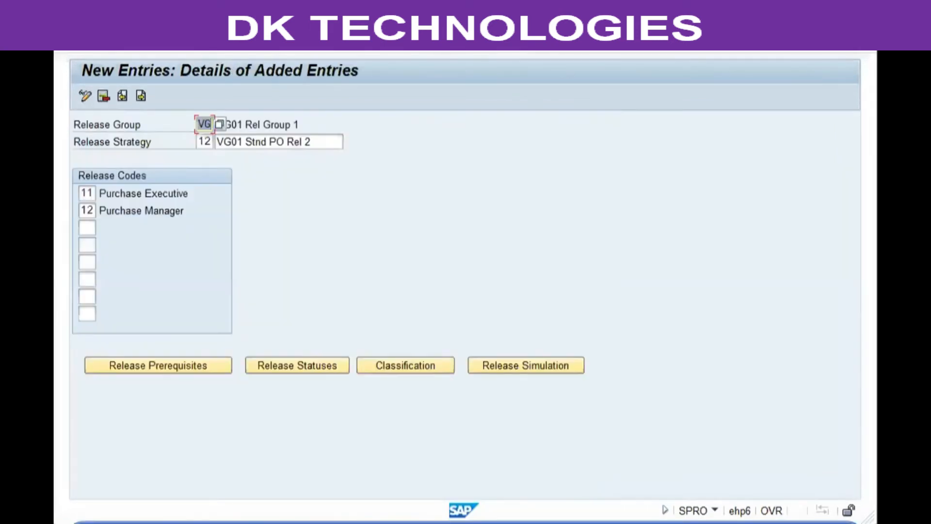
pyautogui.hotkey('ctrl', 's')
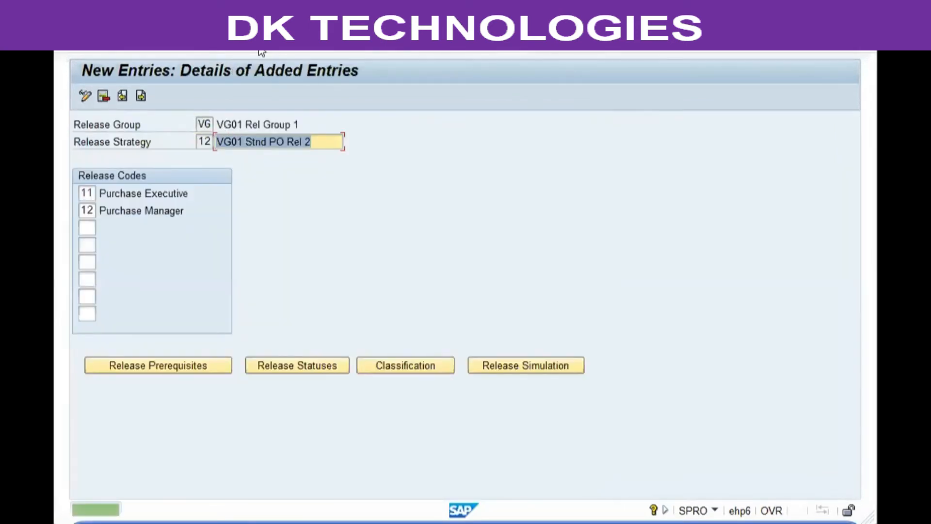
pyautogui.click(261, 51)
# Start a new release strategy 13 in group VG, described as VG01 Stnd PO Rel 3
pyautogui.click(124, 96)
pyautogui.write('vg')
pyautogui.press('Tab')
pyautogui.write('13')
pyautogui.press('Tab')
pyautogui.write('VG')
pyautogui.press('Down')
pyautogui.press('Down')
pyautogui.press('Down')
pyautogui.press('Return')
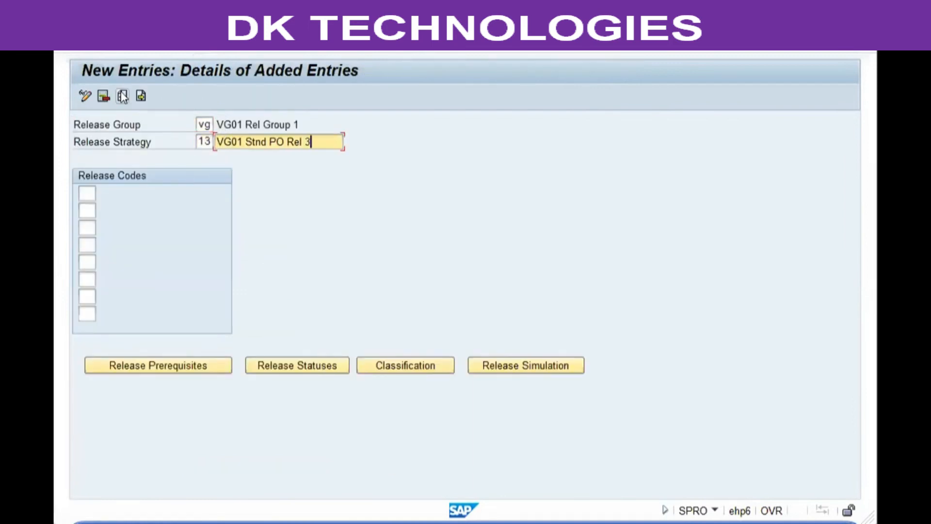
# Assign release codes 11, 12 and 13 to strategy 13
pyautogui.press('Tab')
pyautogui.write('11')
pyautogui.press('Tab')
pyautogui.write('12')
pyautogui.press('Tab')
pyautogui.write('13')
pyautogui.press('Return')
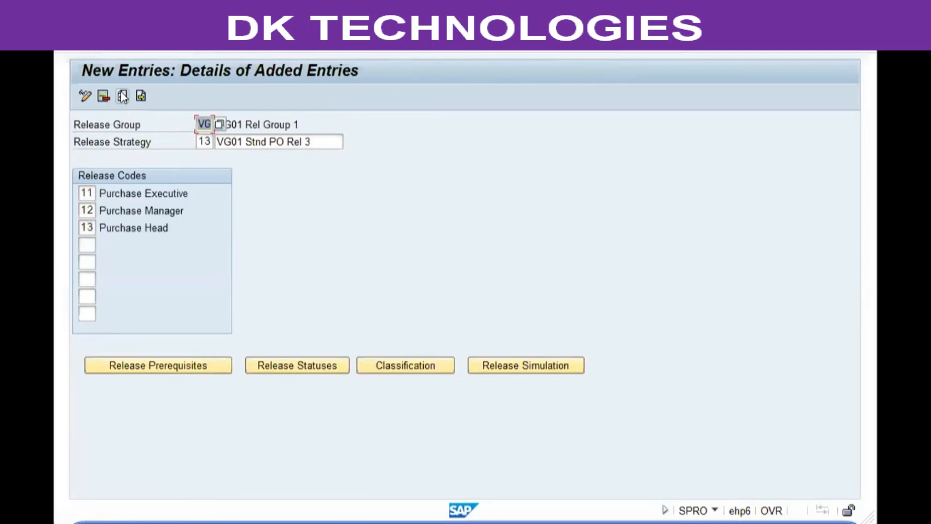
# Set strategy 13's prerequisites so code 12 requires 11 and code 13 requires 12, and confirm its release statuses
pyautogui.click(159, 362)
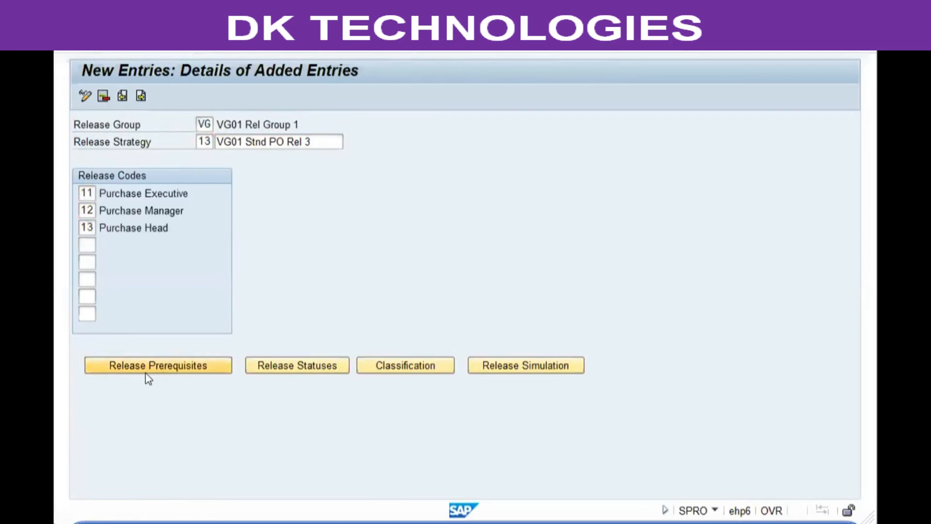
pyautogui.click(148, 269)
pyautogui.click(166, 286)
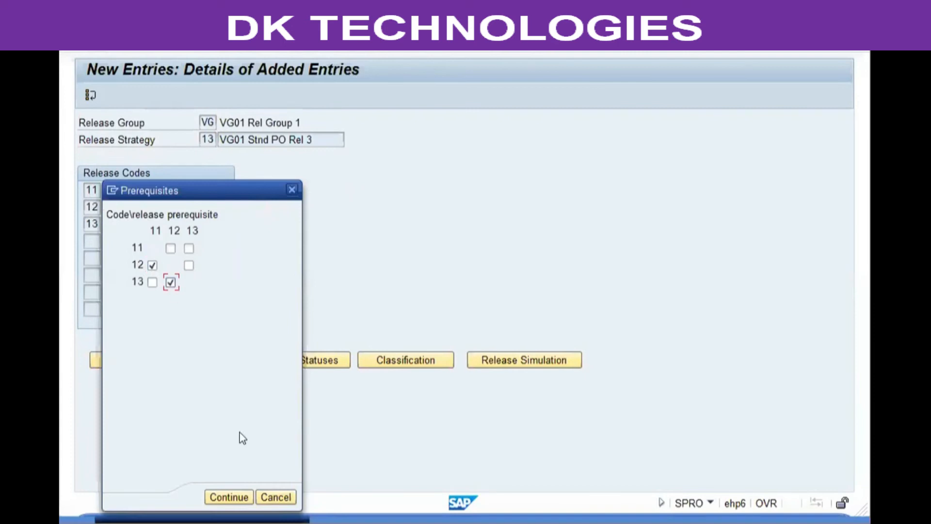
pyautogui.click(246, 495)
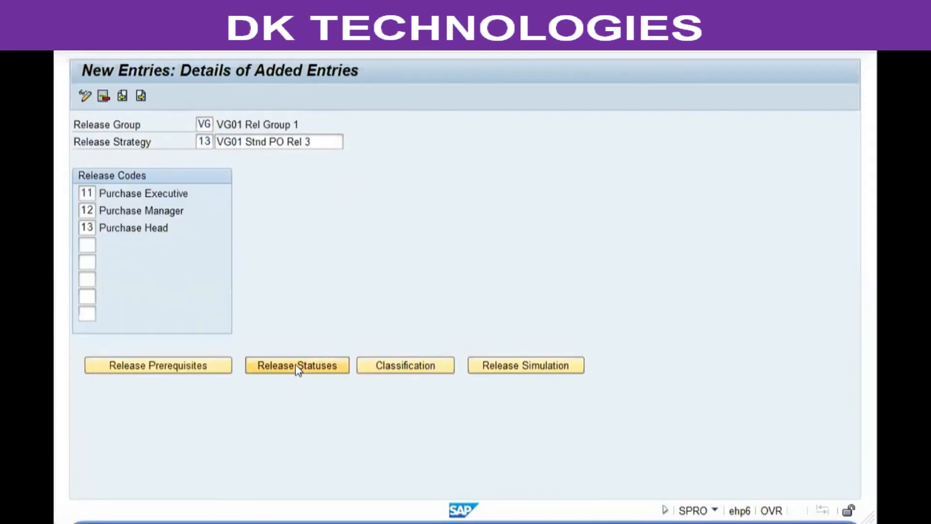
pyautogui.click(296, 367)
pyautogui.click(497, 298)
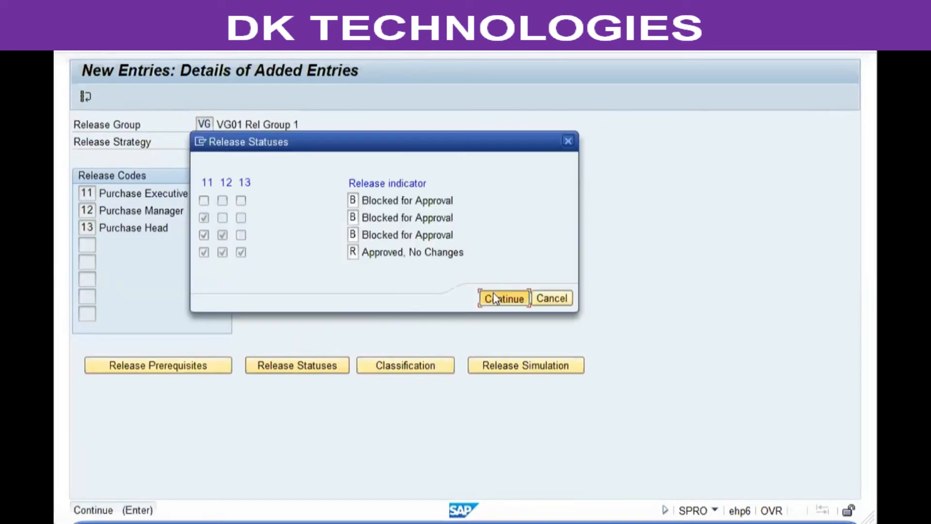
pyautogui.click(495, 296)
# Classify strategy 13 with document type YVG1 and net value > 75000,00 GBP, and save it
pyautogui.click(435, 369)
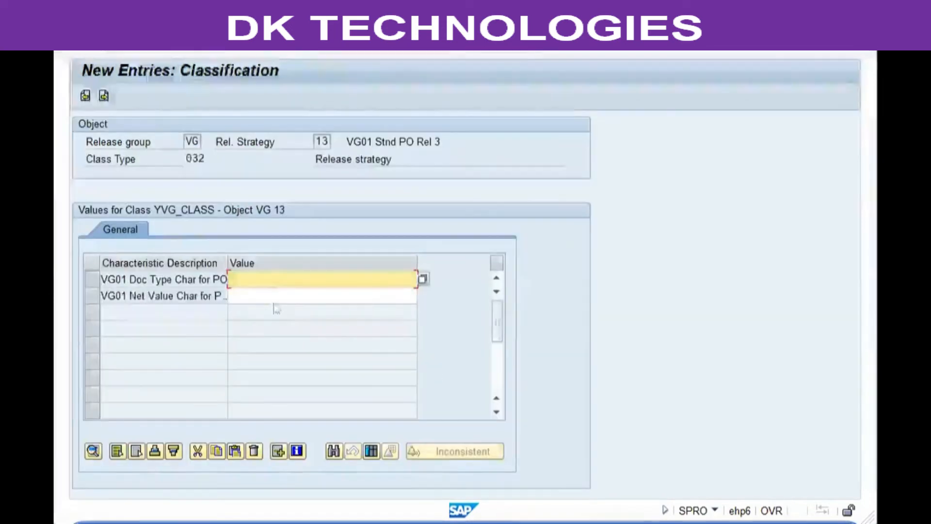
pyautogui.doubleClick(262, 278)
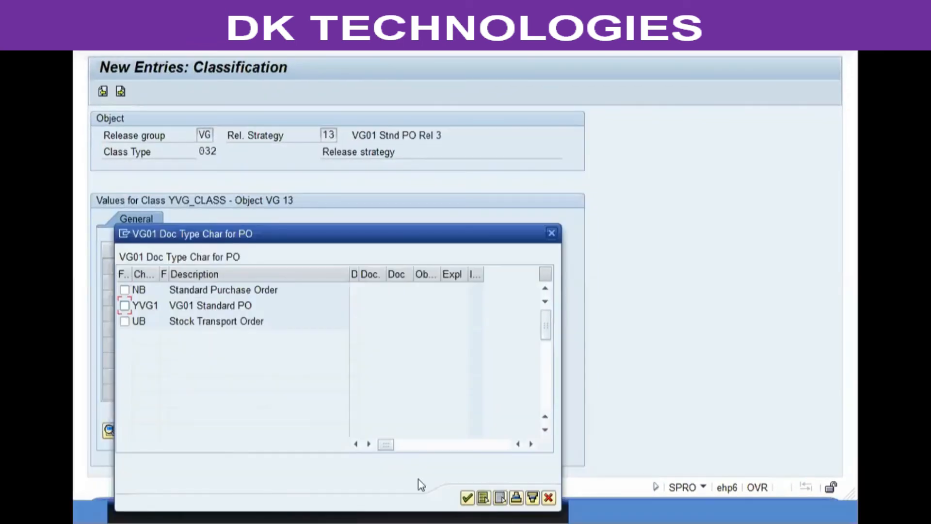
pyautogui.click(124, 306)
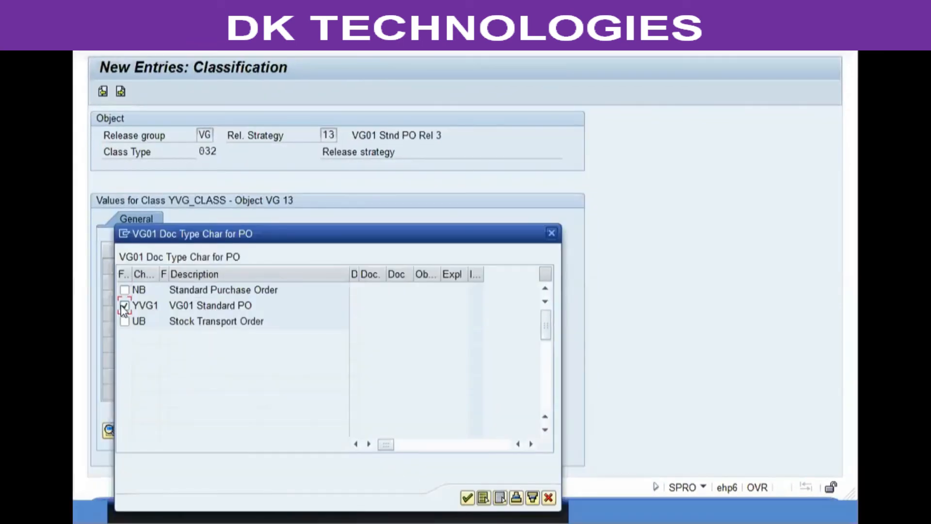
pyautogui.click(467, 498)
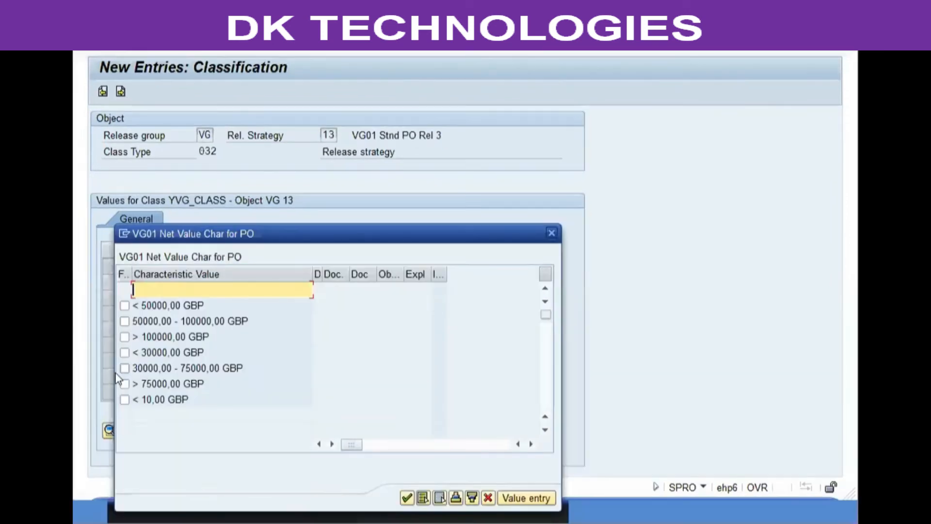
pyautogui.click(125, 384)
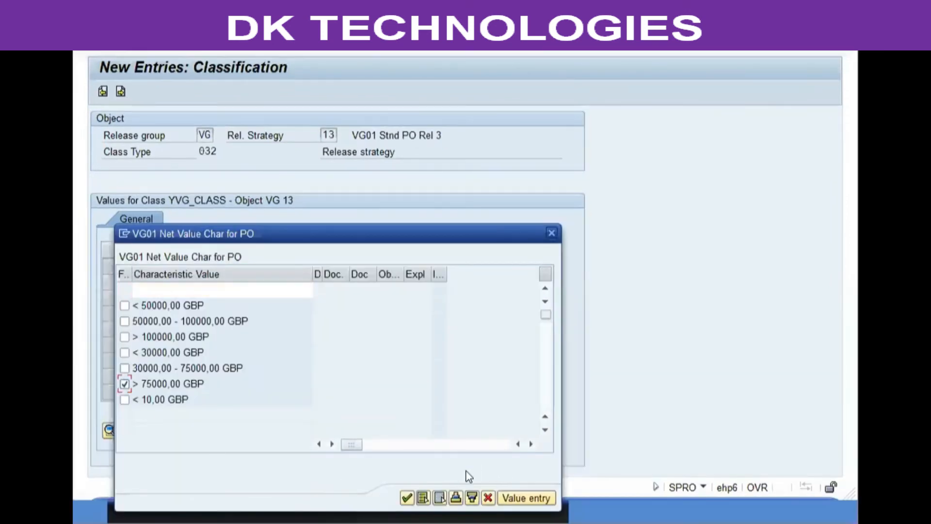
pyautogui.click(406, 495)
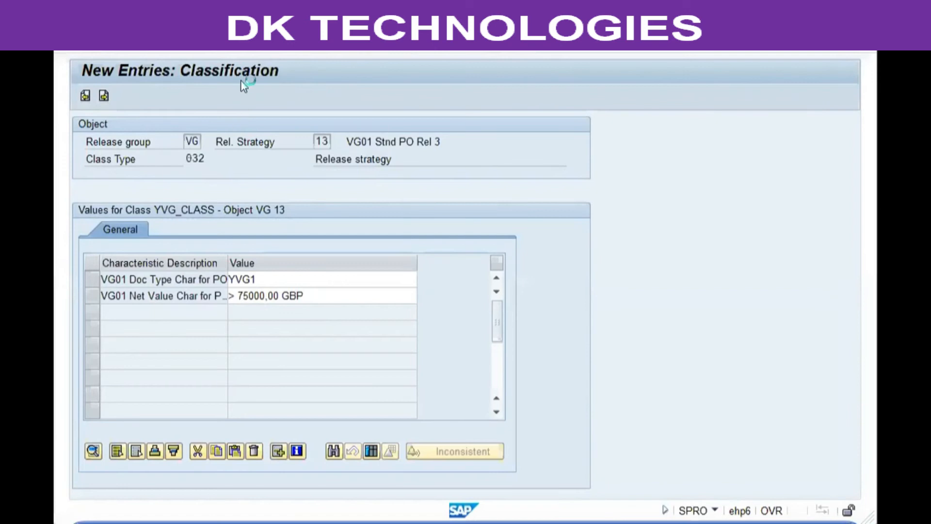
pyautogui.click(277, 40)
pyautogui.click(266, 41)
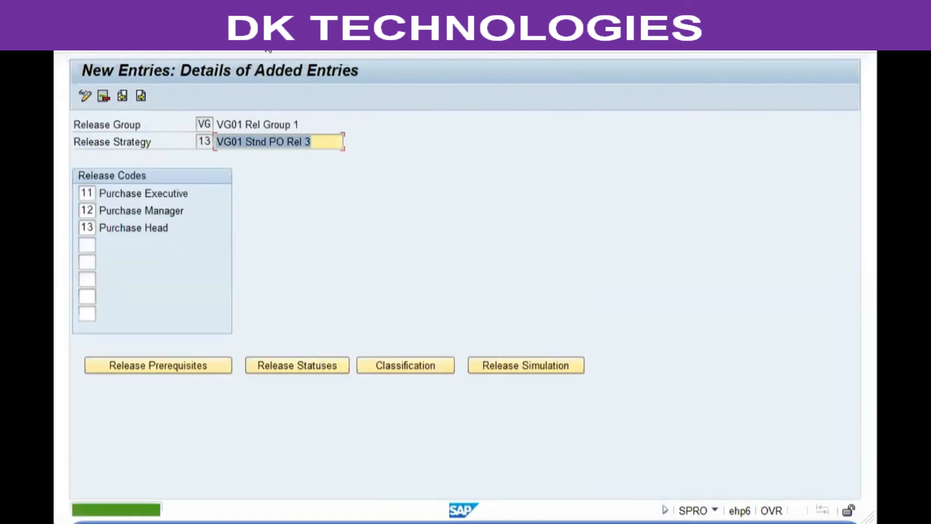
# Create release strategy 21 in group VG, described as STO Rel Strategy, with release code 21
pyautogui.click(127, 97)
pyautogui.write('Vg')
pyautogui.press('Tab')
pyautogui.write('21')
pyautogui.press('Tab')
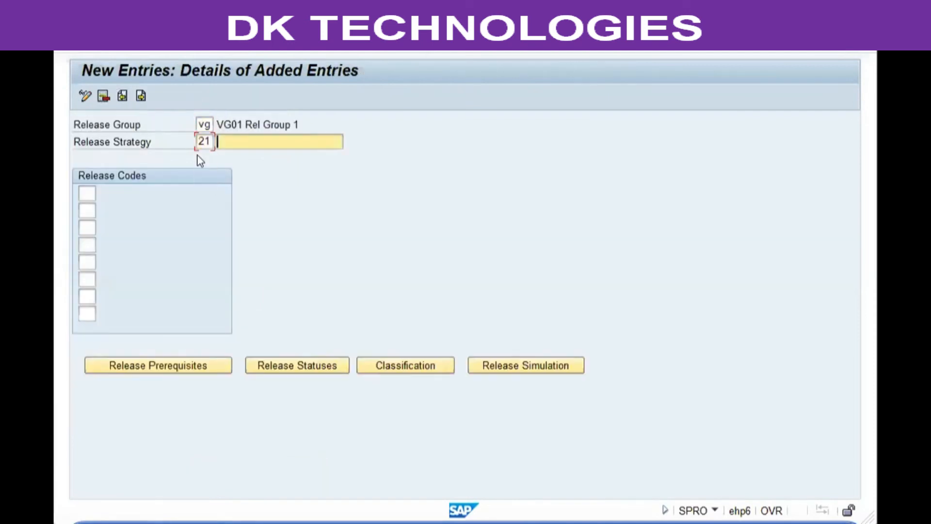
pyautogui.write('st')
pyautogui.press('BackSpace')
pyautogui.click(273, 156)
pyautogui.click(87, 193)
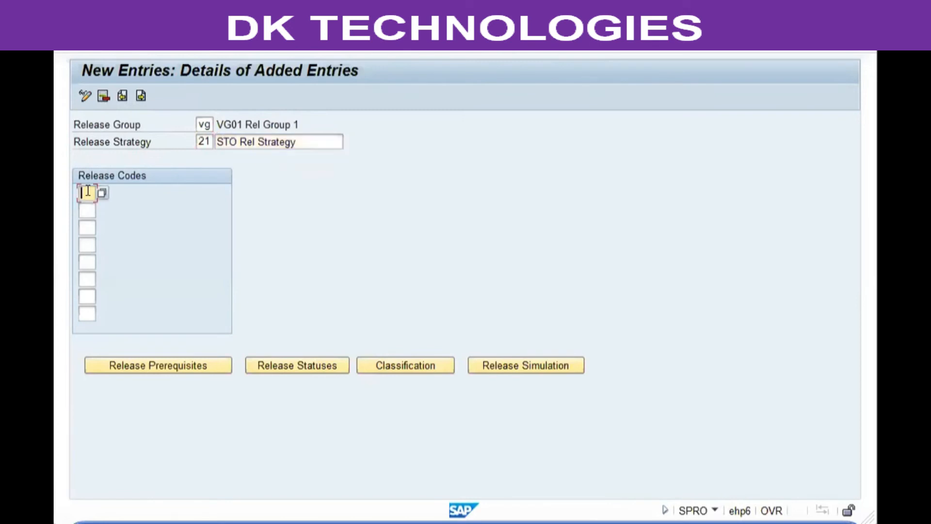
pyautogui.write('21')
pyautogui.press('Tab')
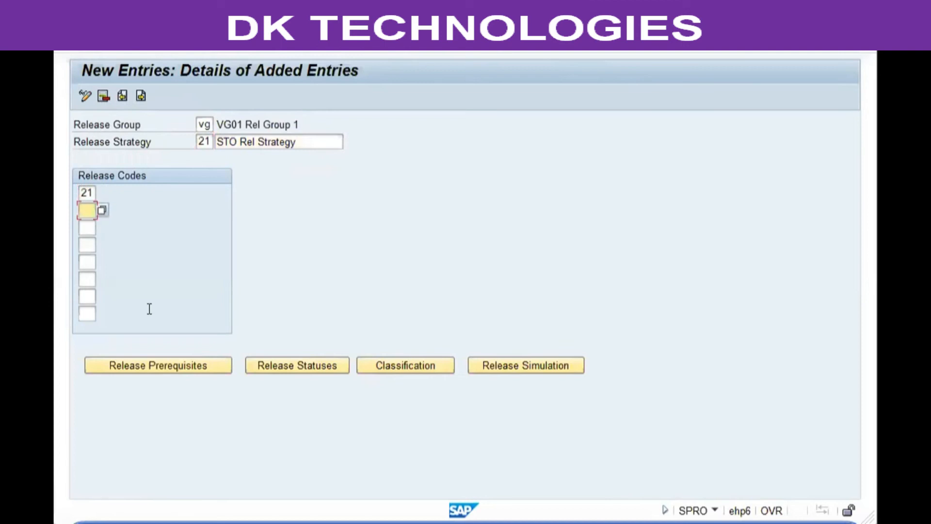
pyautogui.press('Return')
# Confirm the release prerequisites and release statuses of strategy 21, and open its classification
pyautogui.click(121, 367)
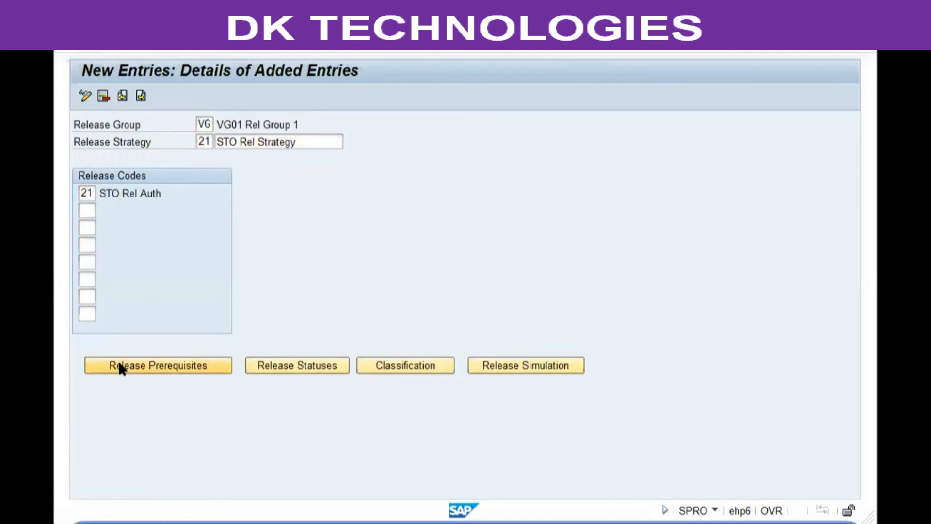
pyautogui.click(228, 497)
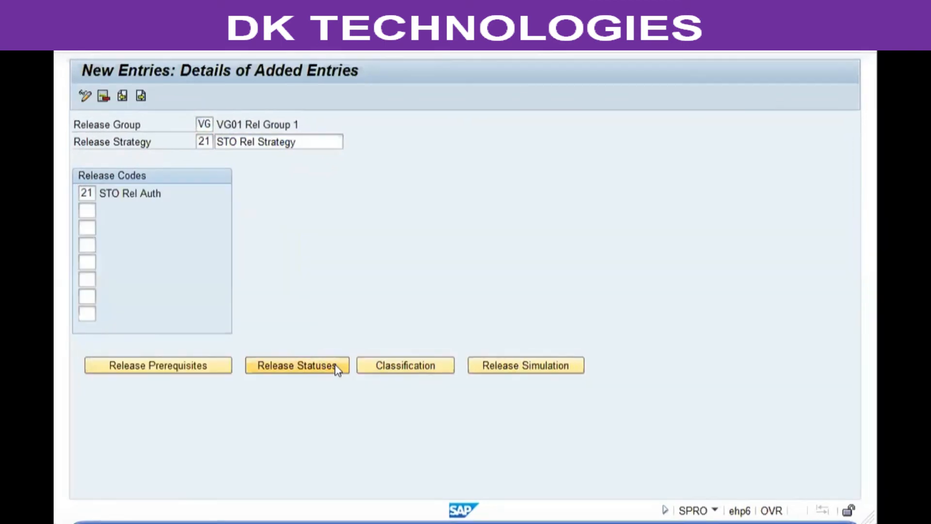
pyautogui.click(335, 367)
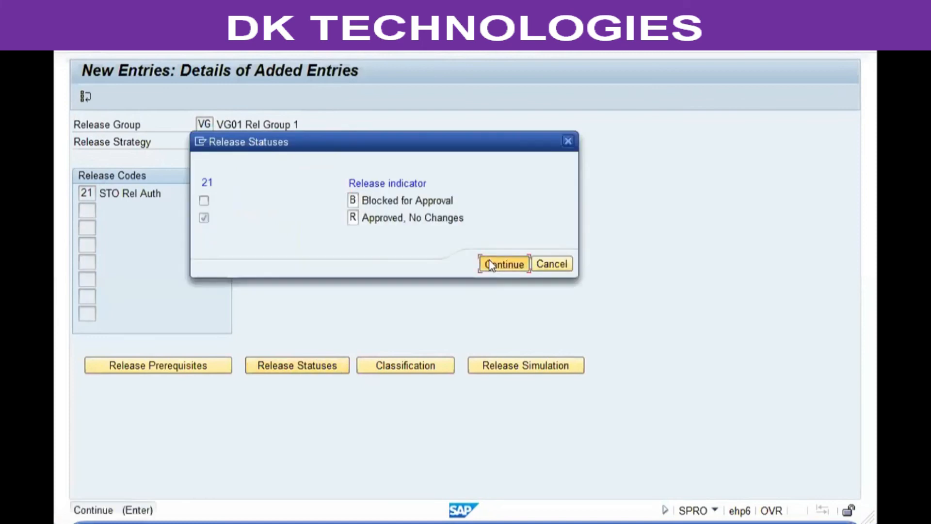
pyautogui.click(392, 368)
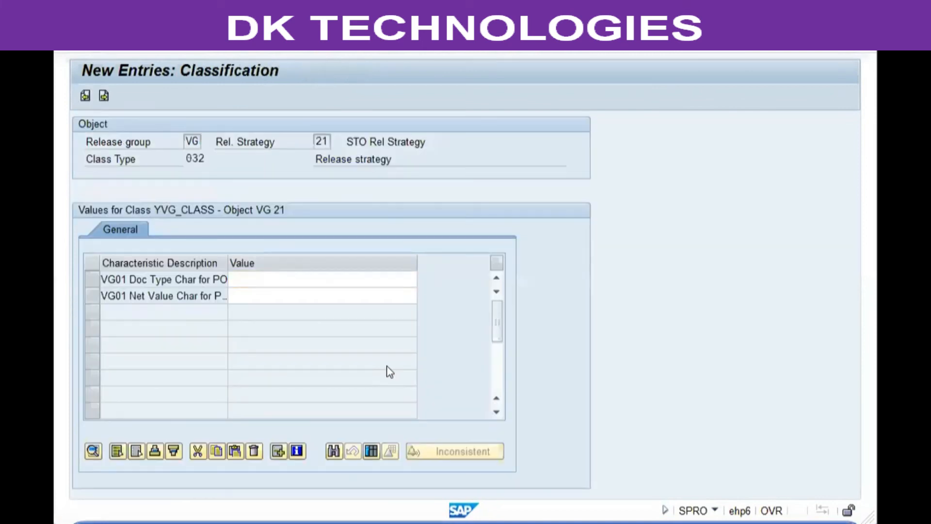
# Classify release strategy 21 with document type UB (Stock Transport Order) and net value < 10,00 GBP
pyautogui.press('F4')
pyautogui.click(108, 336)
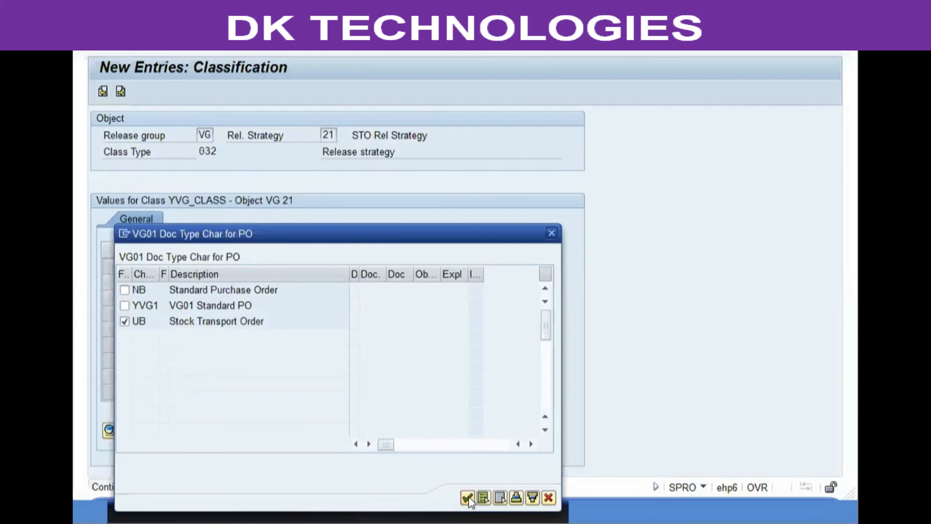
pyautogui.click(467, 497)
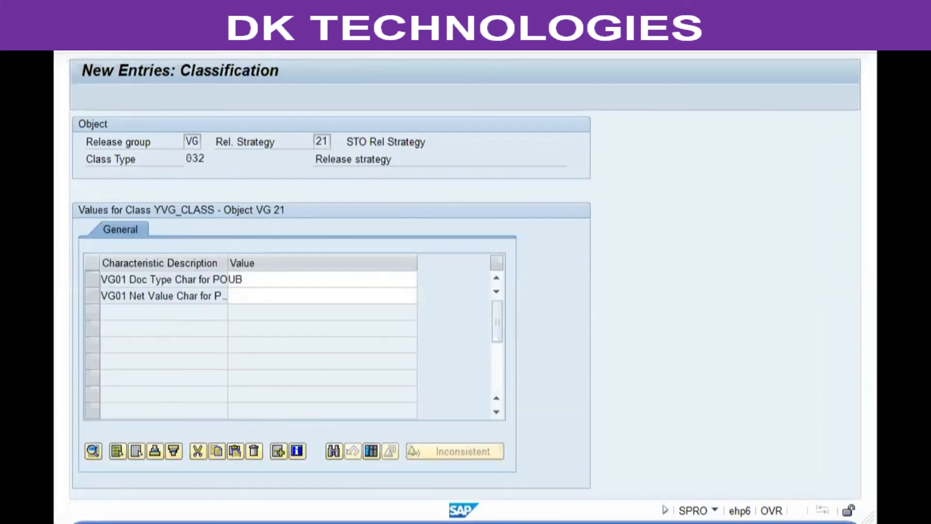
pyautogui.press('F4')
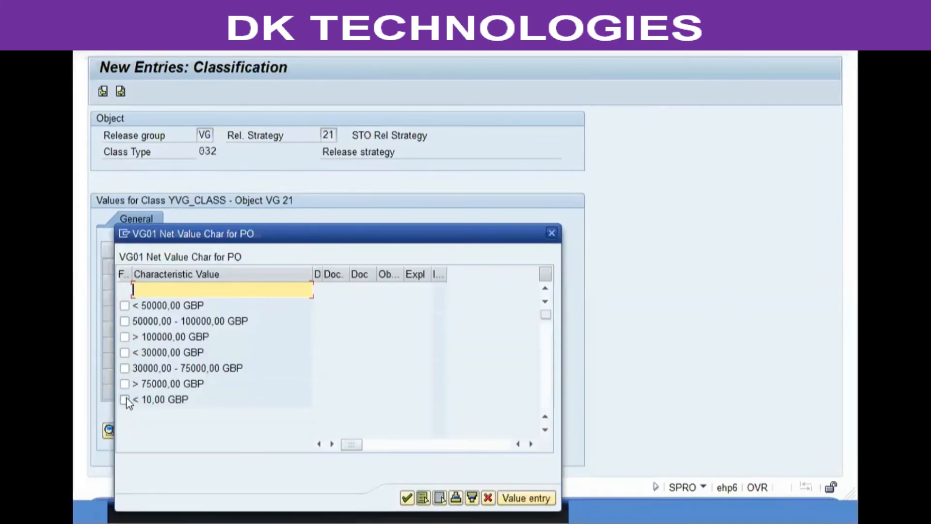
pyautogui.click(109, 416)
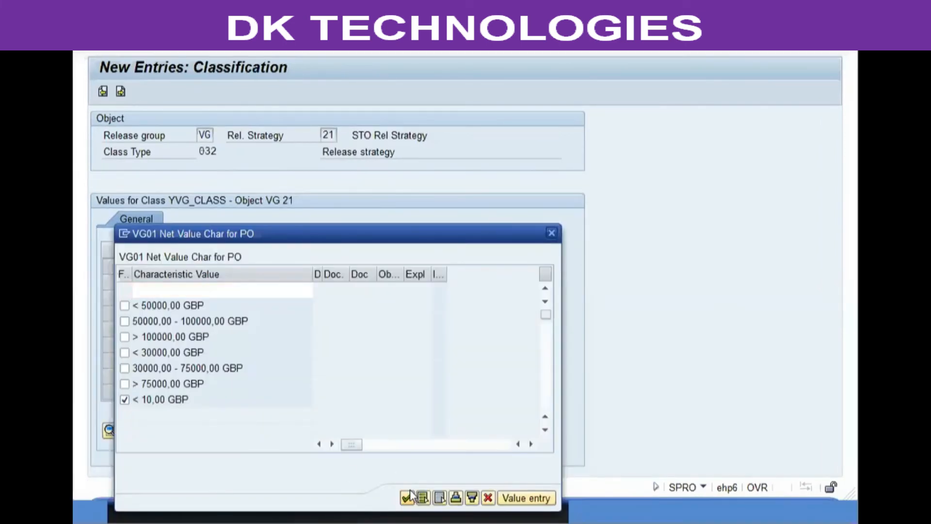
pyautogui.click(409, 494)
# Save release strategy 21 and return to the overview of release strategies
pyautogui.click(241, 38)
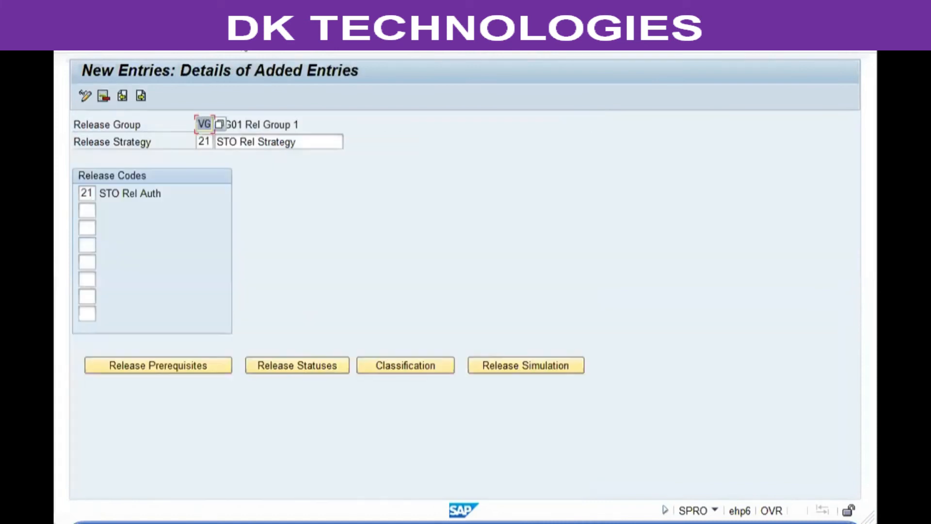
pyautogui.click(240, 39)
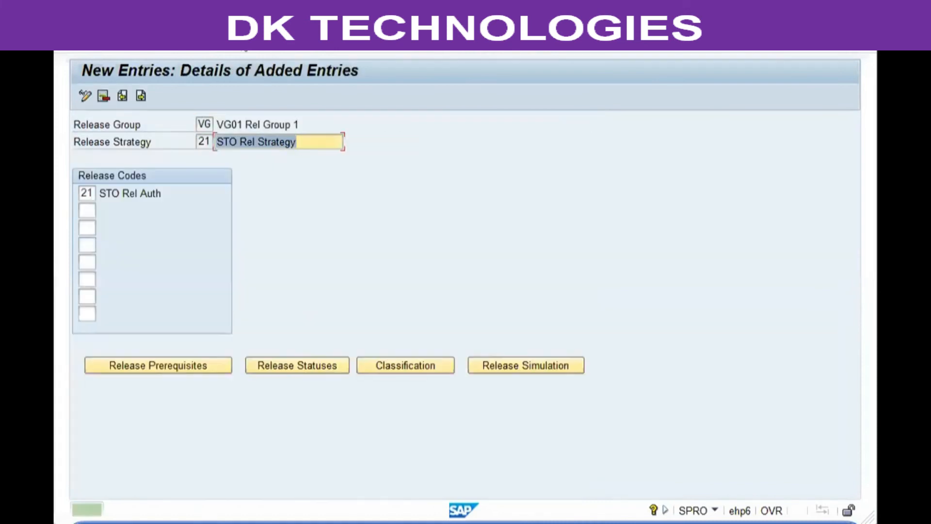
pyautogui.click(258, 39)
pyautogui.click(274, 269)
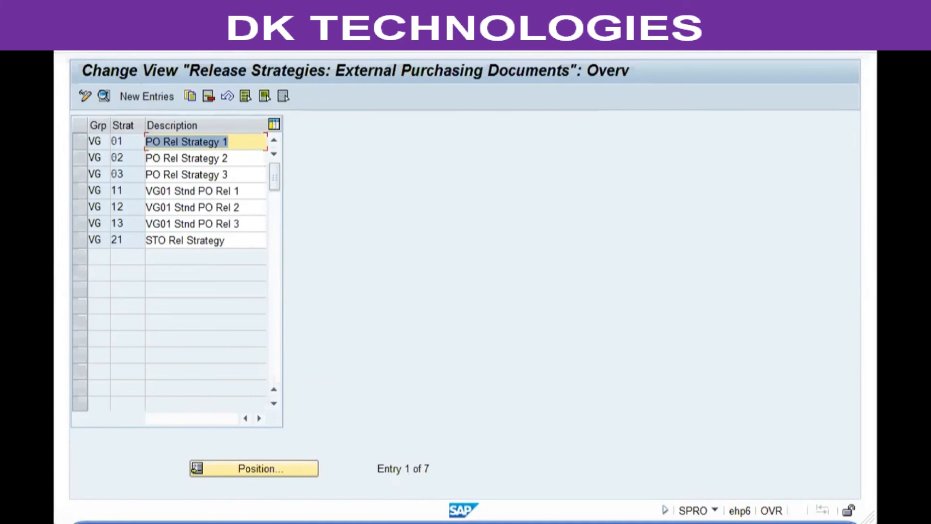
# Leave customizing, start a purchase order in ME21N, and pick material 00946 from plant VGP1 for the first item
pyautogui.click(457, 44)
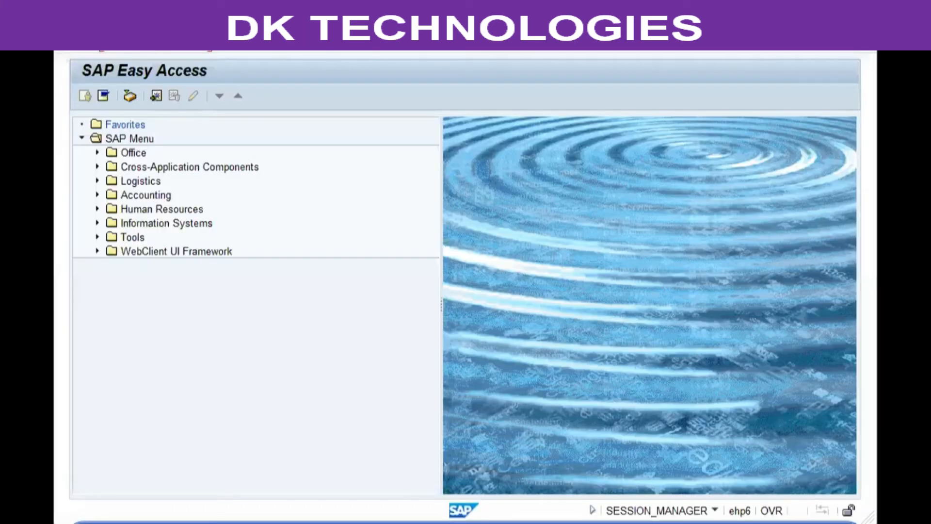
pyautogui.press('Return')
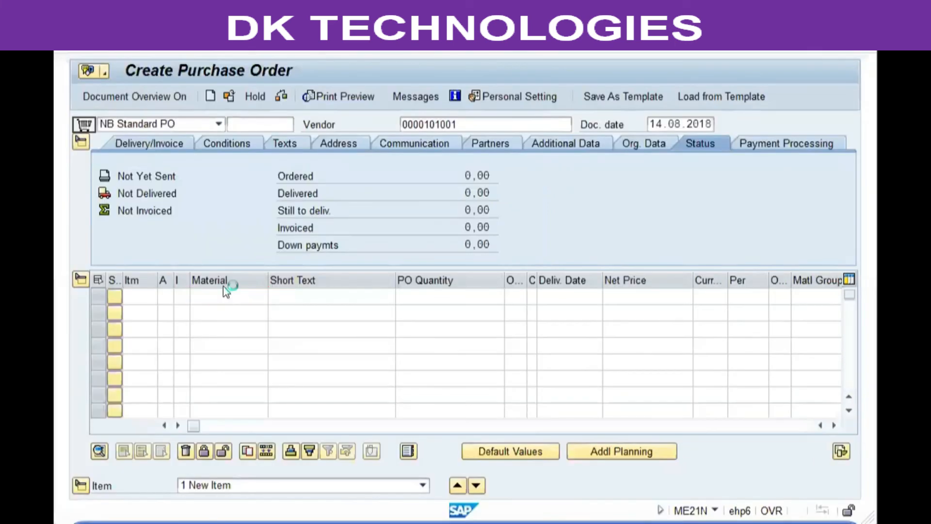
pyautogui.click(241, 267)
pyautogui.write('vgp')
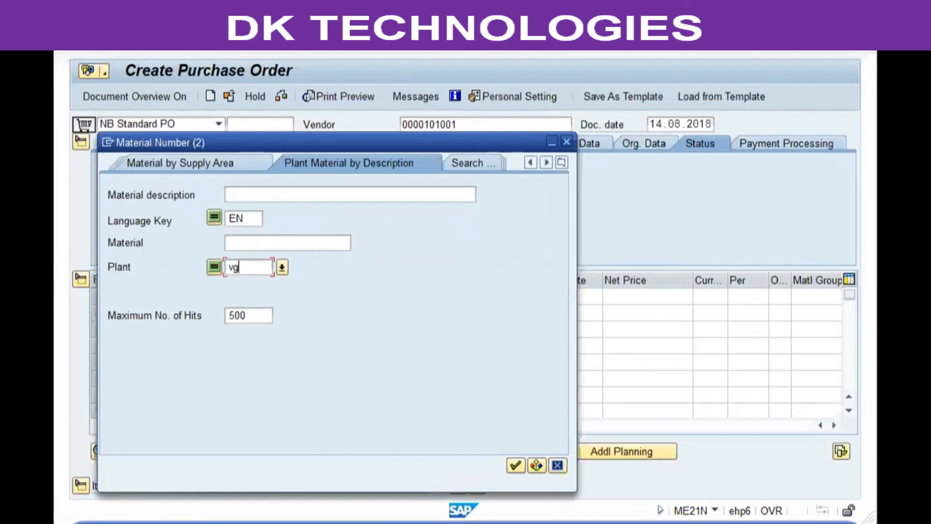
pyautogui.write('1')
pyautogui.press('Return')
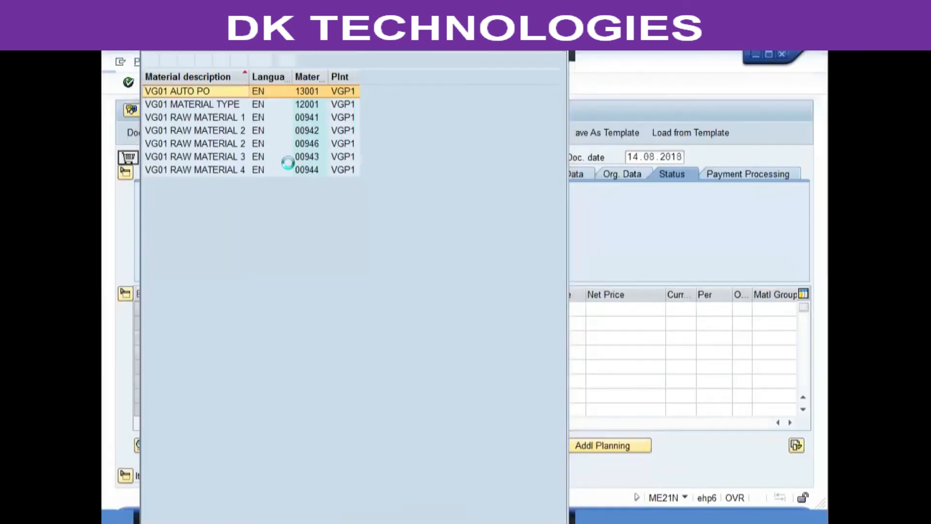
pyautogui.click(304, 144)
pyautogui.press('Return')
# Set the item's quantity to 750, its delivery date to 16.08.2018 and its plant to VGP1
pyautogui.click(447, 311)
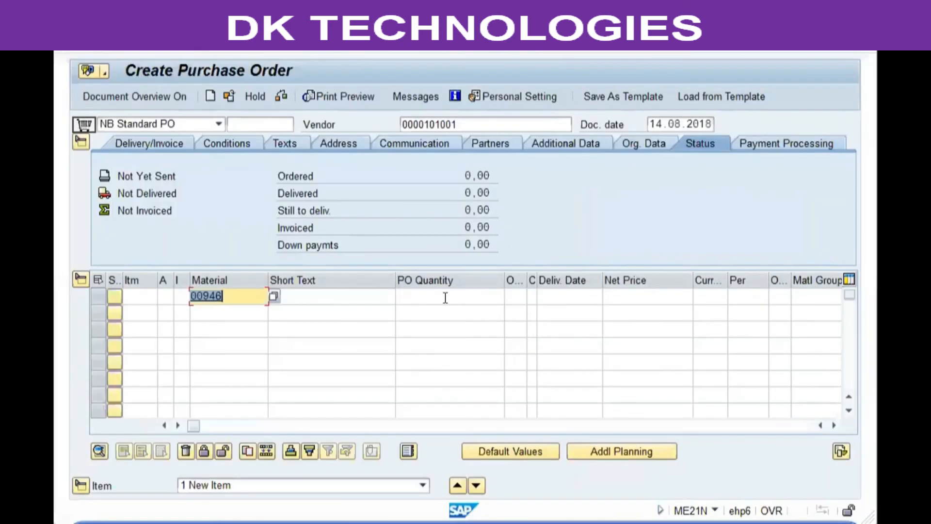
pyautogui.write('750')
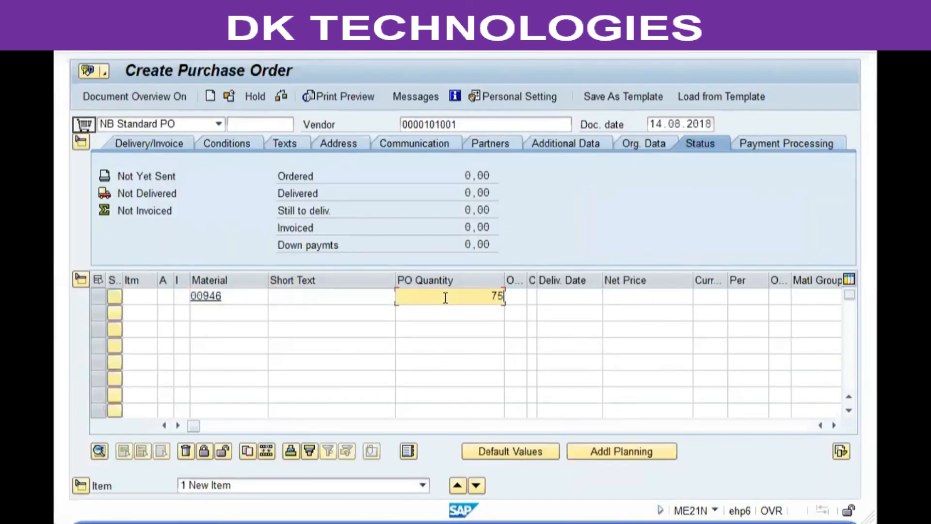
pyautogui.press('Tab')
pyautogui.press('Tab')
pyautogui.press('Tab')
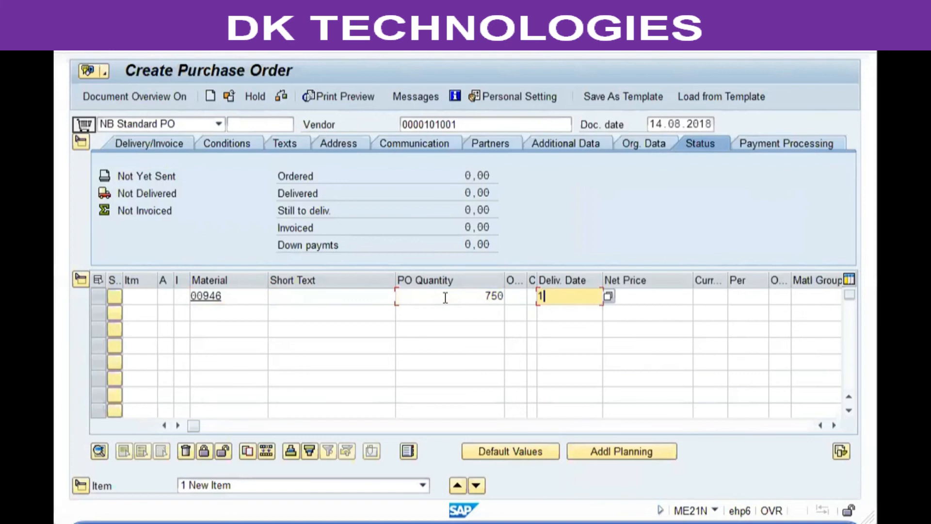
pyautogui.write('16.08.2018')
pyautogui.press('Tab')
pyautogui.press('Tab')
pyautogui.press('Tab')
pyautogui.press('Tab')
pyautogui.press('Tab')
pyautogui.press('Tab')
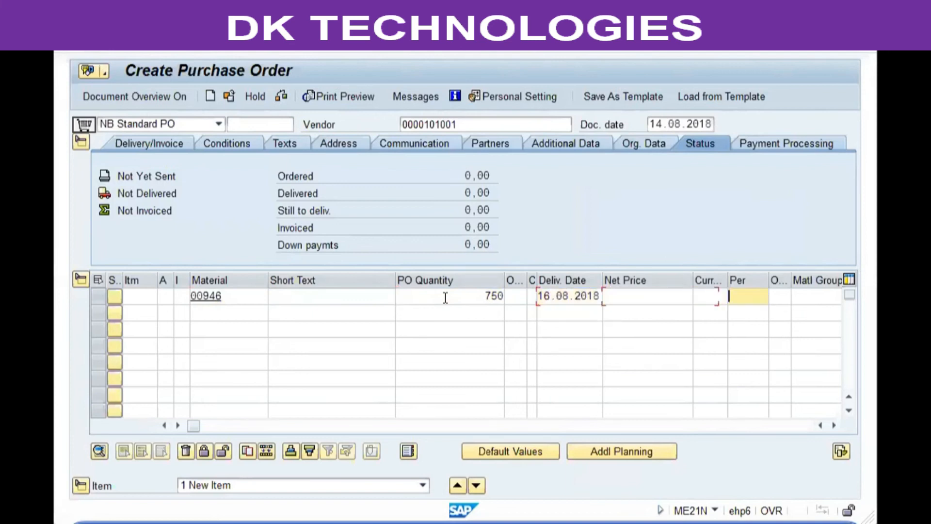
pyautogui.write('vgp1')
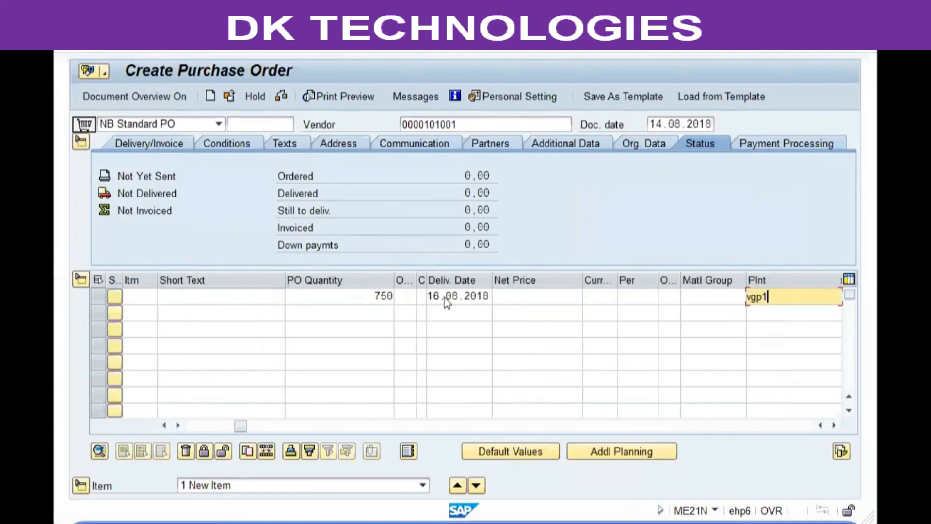
pyautogui.press('Return')
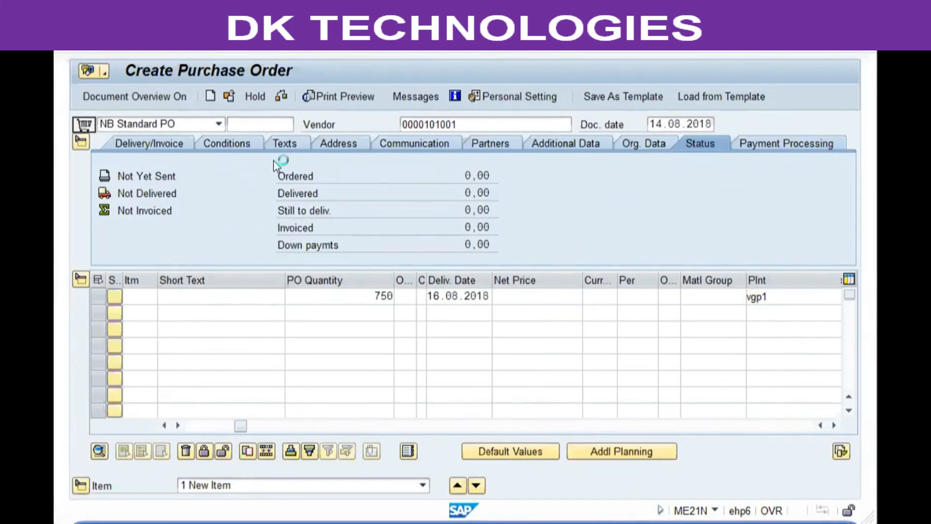
# Assign purchasing organization VGP1 and purchasing group 001 to the purchase order
pyautogui.write('vgp1')
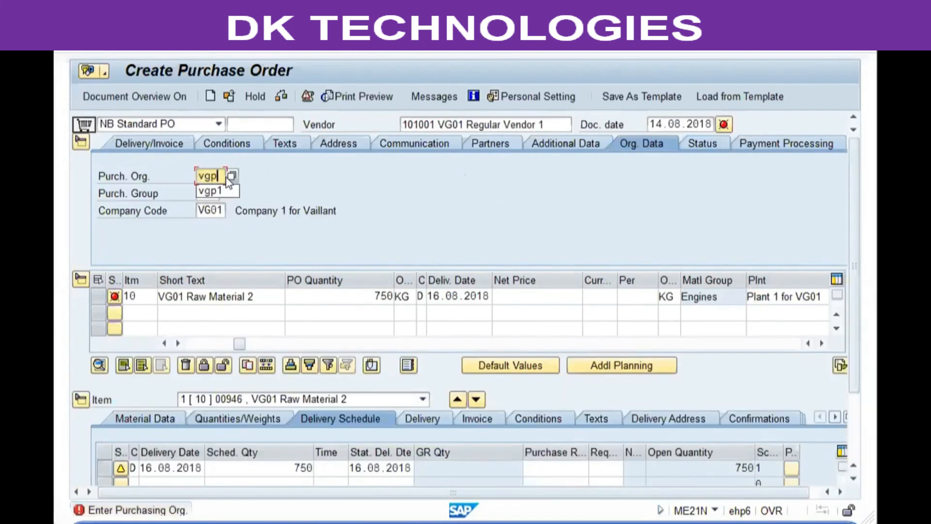
pyautogui.press('Tab')
pyautogui.write('001')
pyautogui.press('Return')
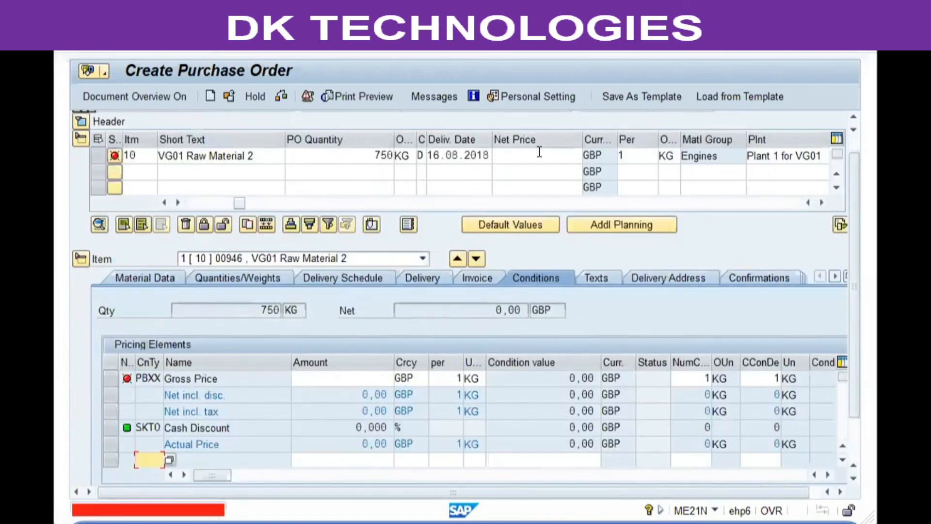
# Set the net price of item 10 to 240 GBP per KG
pyautogui.click(539, 153)
pyautogui.write('240')
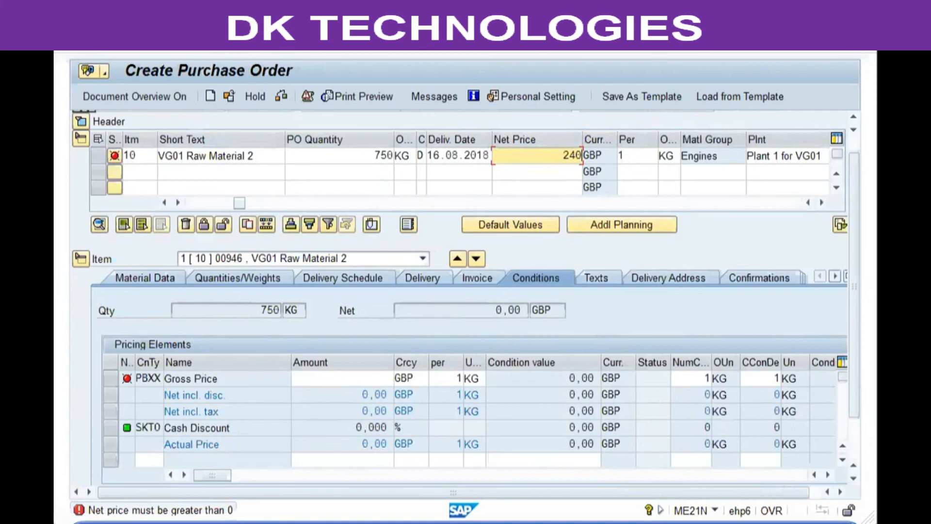
pyautogui.press('Return')
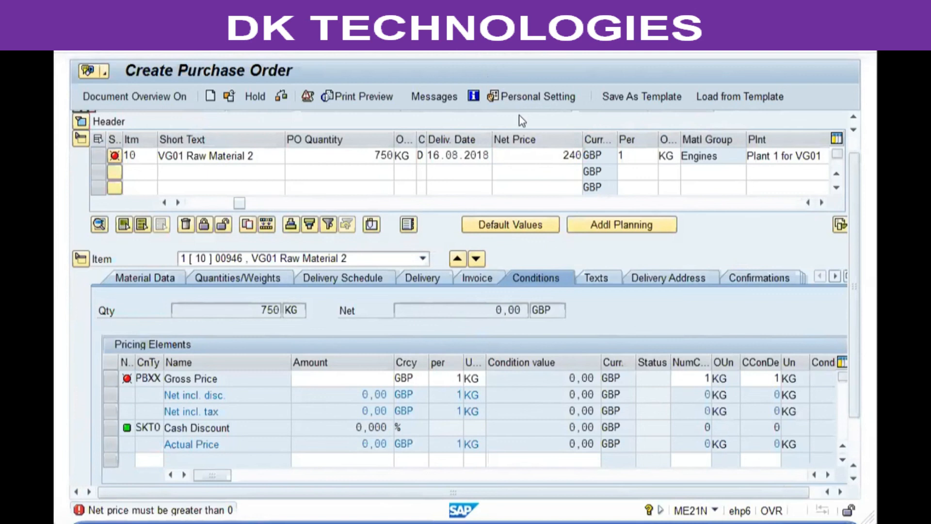
pyautogui.press('Return')
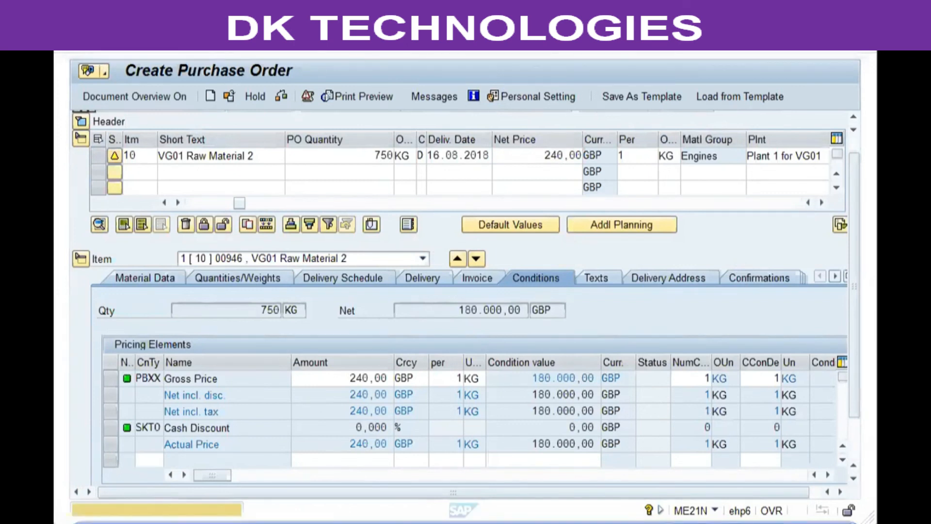
# Expand the purchase order header and examine the ordered value in its status
pyautogui.scroll(1, 409, 124)
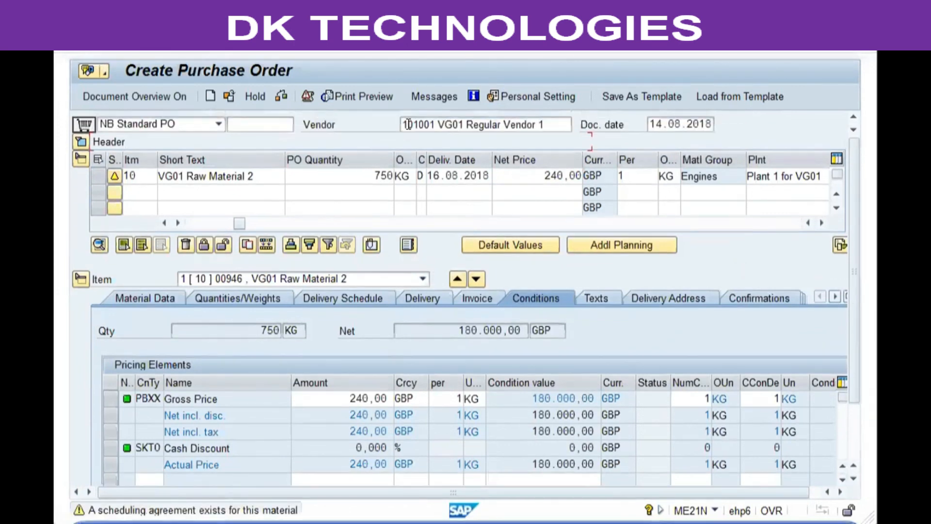
pyautogui.click(81, 142)
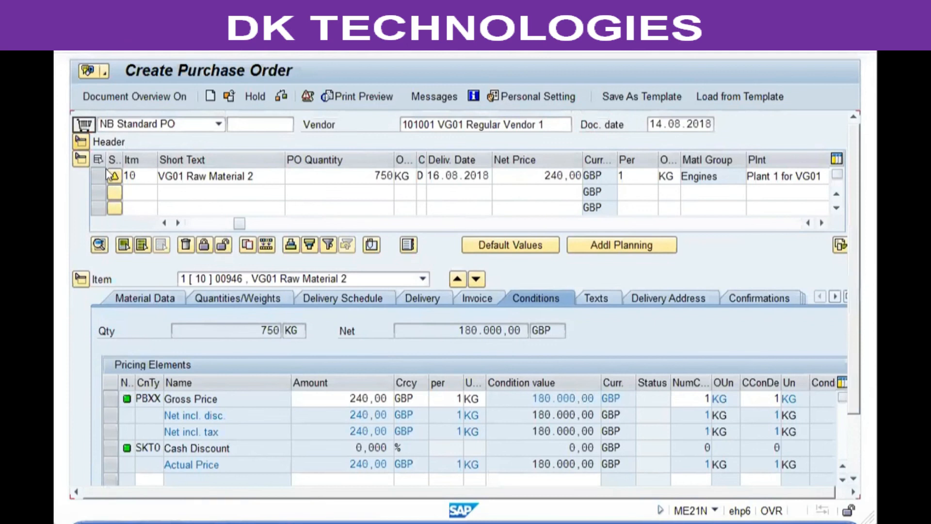
pyautogui.click(698, 141)
pyautogui.moveTo(587, 174); pyautogui.dragTo(642, 169)
pyautogui.click(641, 169)
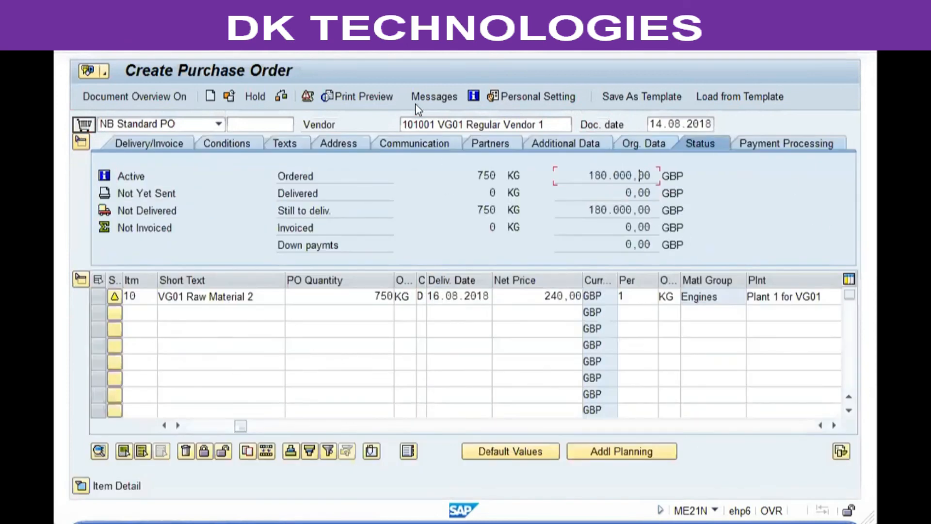
# Check the purchase order and examine its release strategy and release codes
pyautogui.click(282, 96)
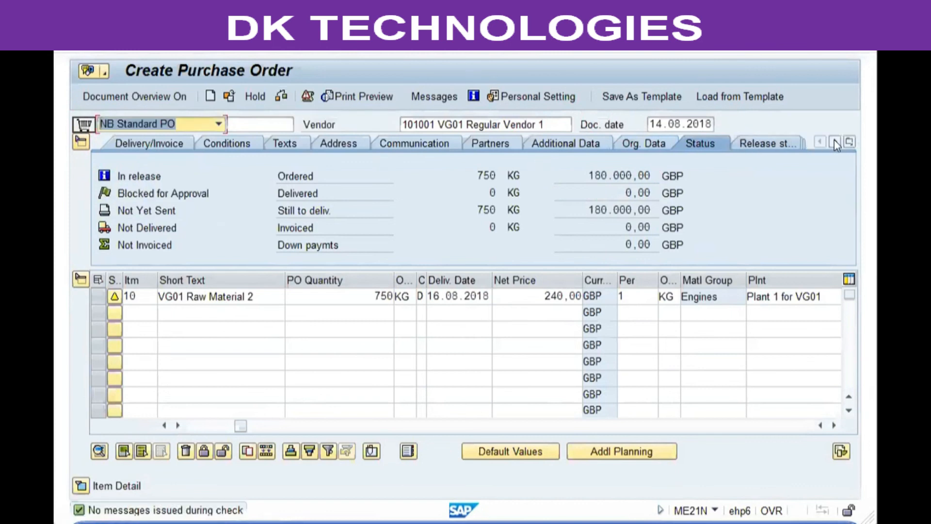
pyautogui.click(834, 139)
pyautogui.click(600, 139)
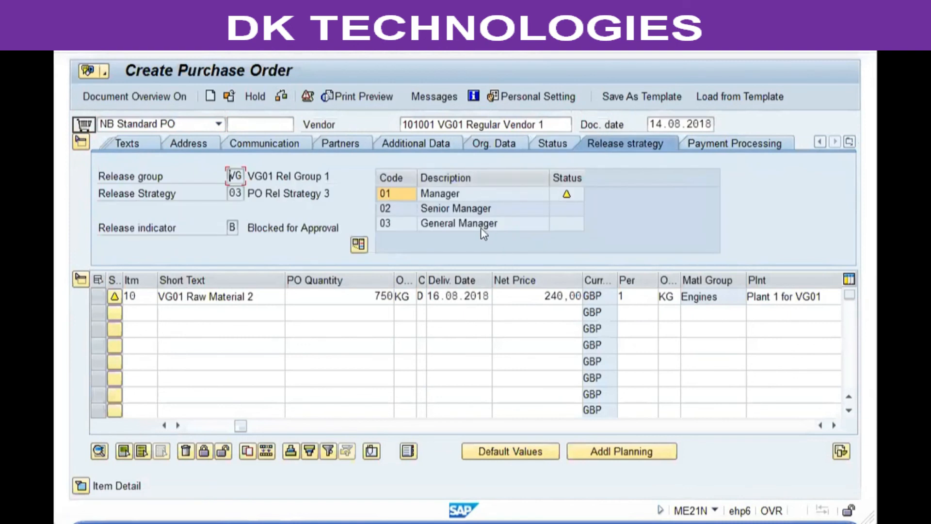
# Set the item's order quantity to 250 KG, recheck the purchase order and view its release strategy
pyautogui.click(556, 142)
pyautogui.moveTo(345, 300); pyautogui.dragTo(519, 299)
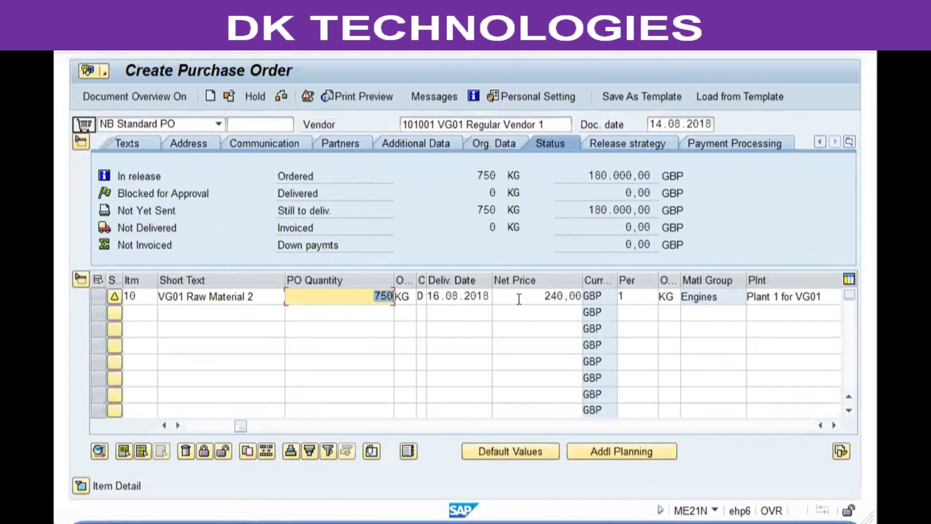
pyautogui.write('250')
pyautogui.press('Return')
pyautogui.click(606, 176)
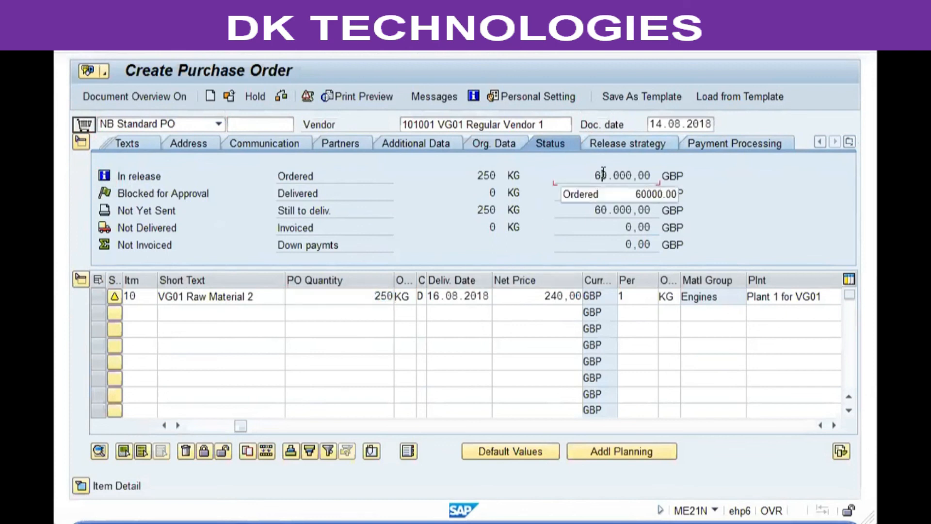
pyautogui.click(281, 96)
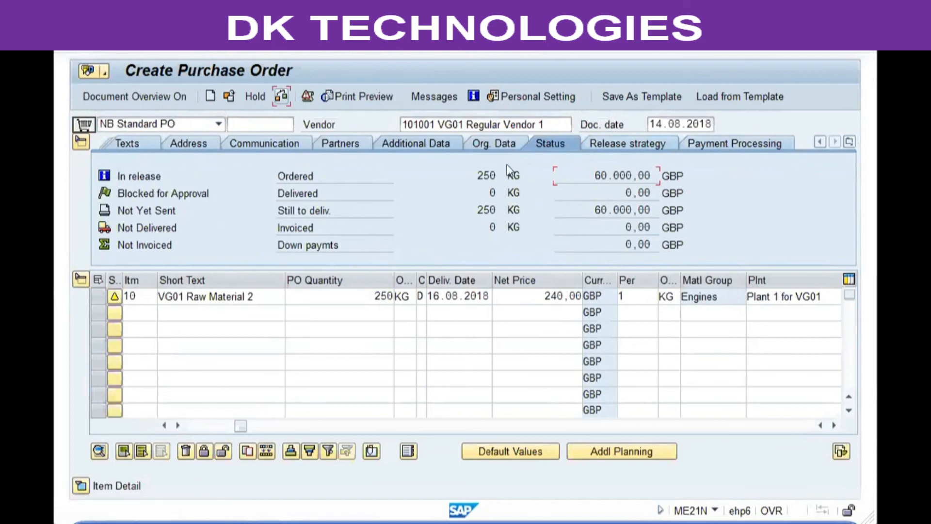
pyautogui.click(605, 142)
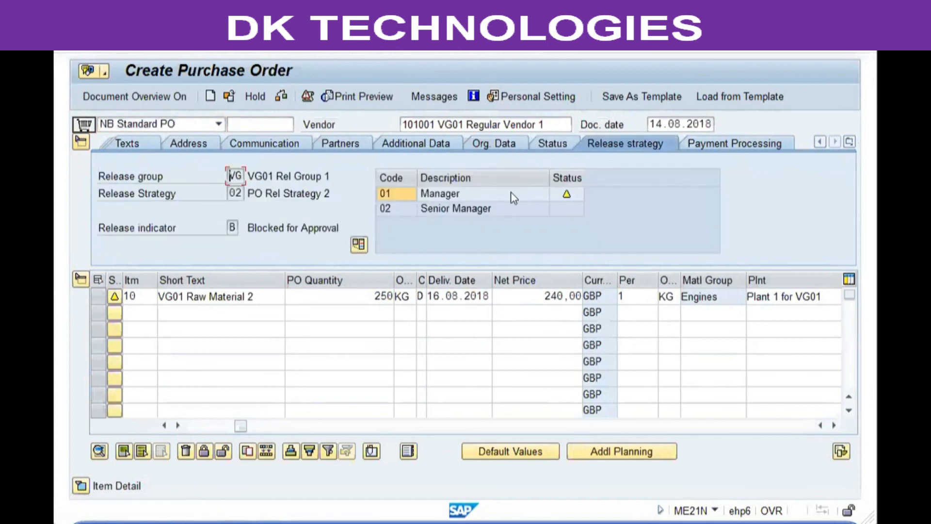
# Set the item's order quantity to 100 KG
pyautogui.moveTo(353, 293); pyautogui.dragTo(478, 295)
pyautogui.write('100')
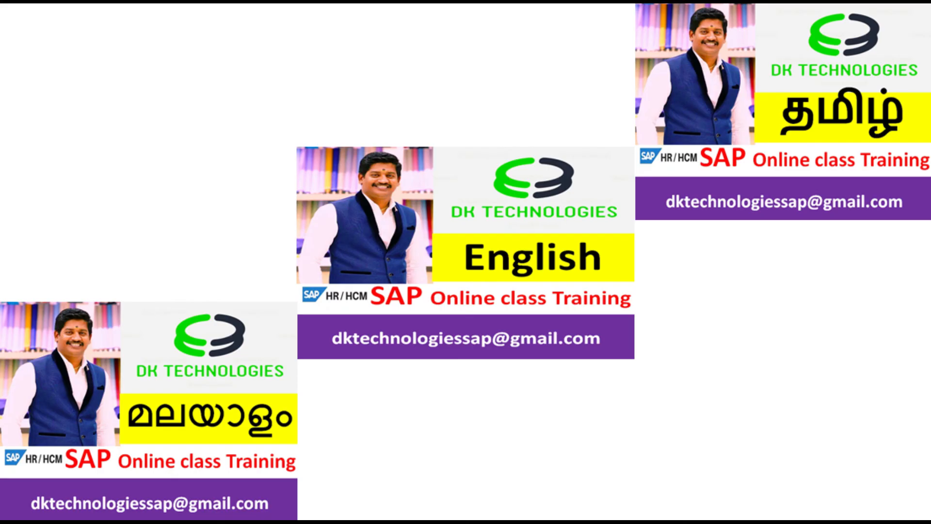